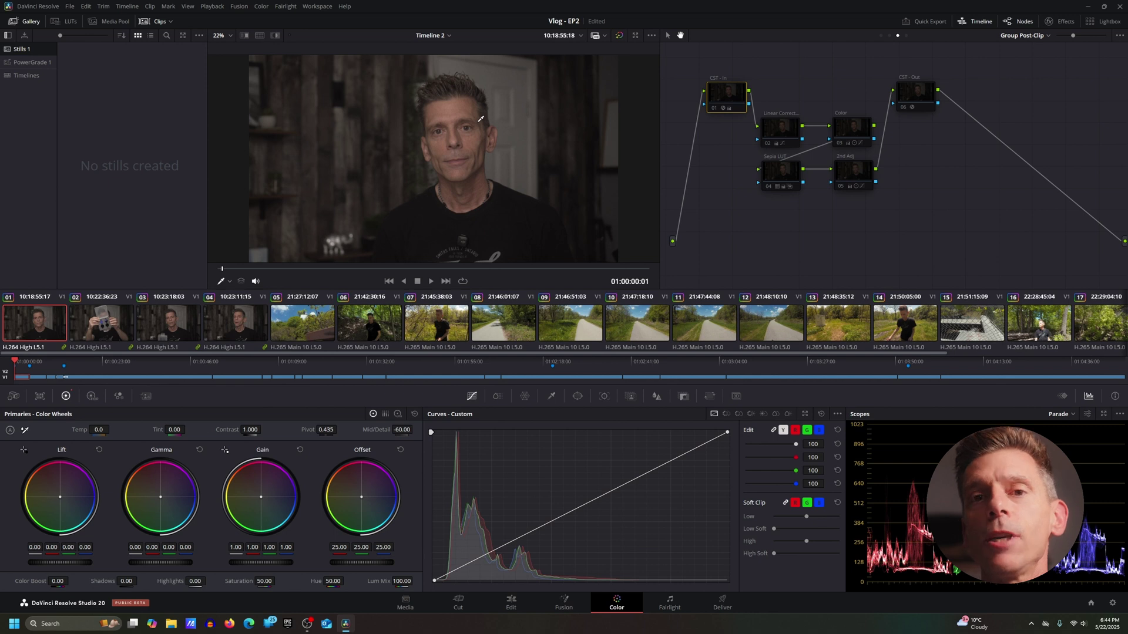
Step: Nudge the CST - In node into place and show its Color Space Transform settings
{"action": "left_click_drag", "start_coordinate": [721, 106], "coordinate": [708, 112]}
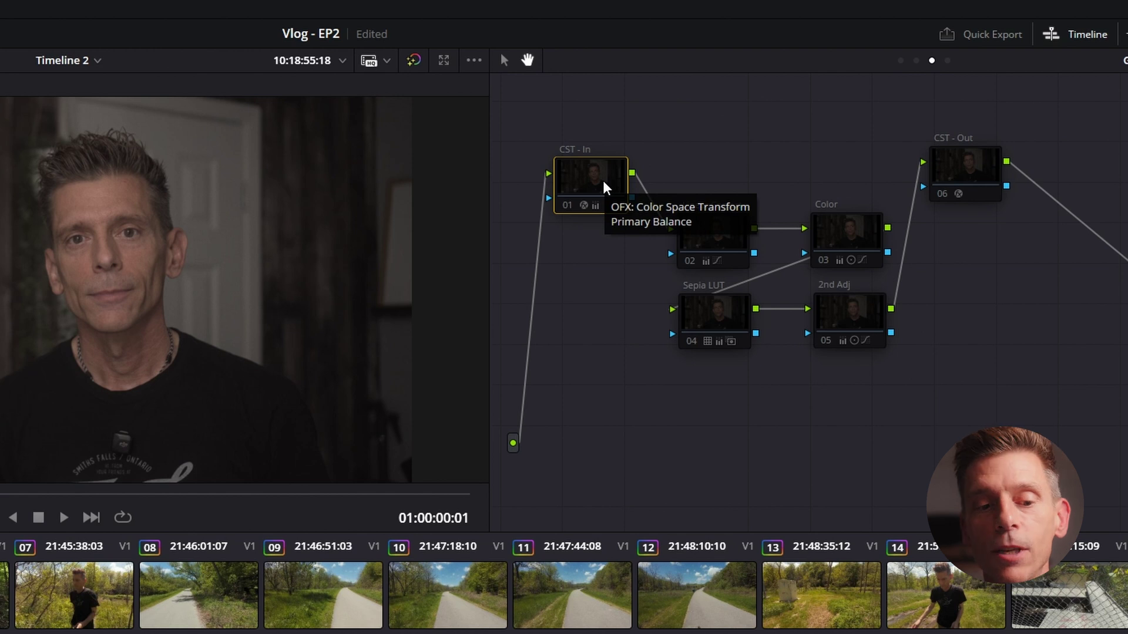
{"action": "left_click_drag", "start_coordinate": [596, 179], "coordinate": [586, 174]}
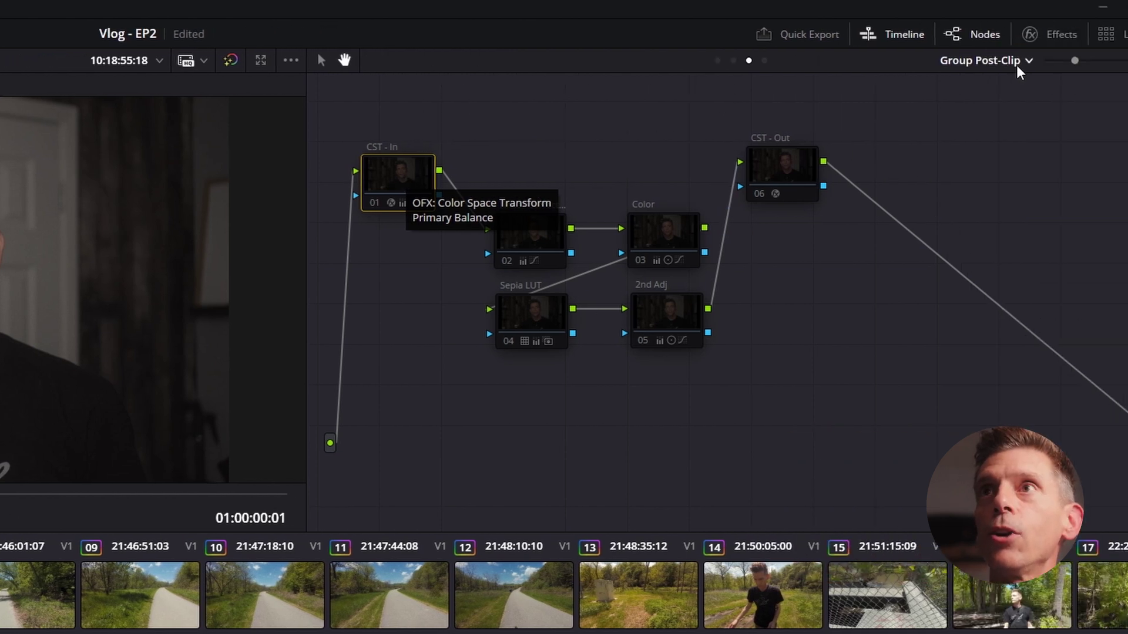
{"action": "left_click", "coordinate": [1065, 37]}
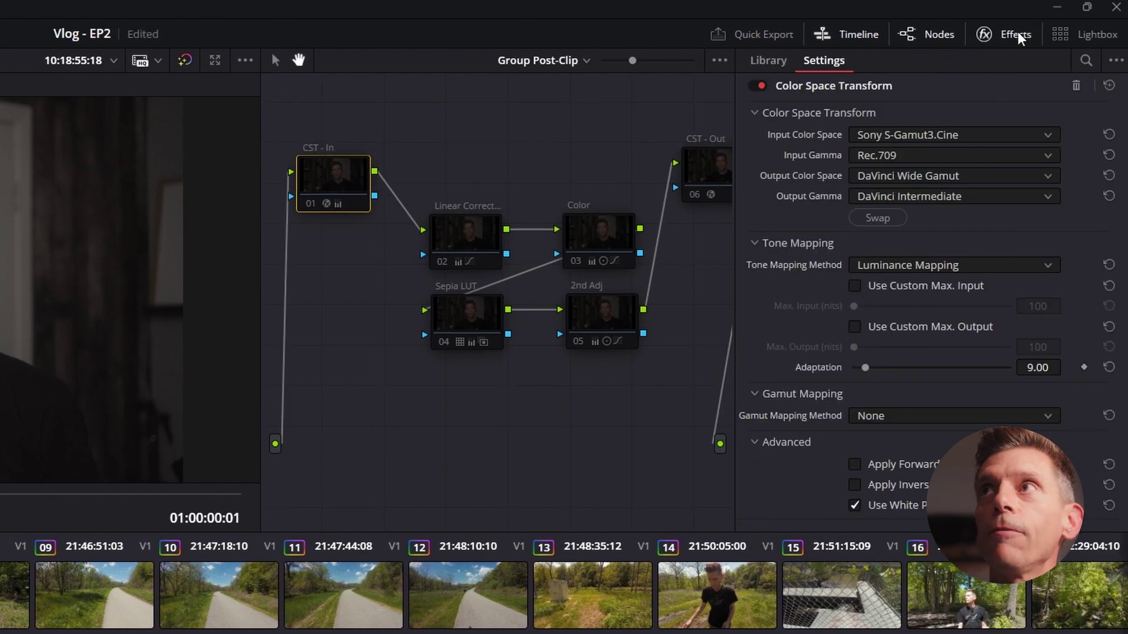
Step: Search the effects library for 'color s' and drag Color Space Transform onto the CST - In node
{"action": "left_click", "coordinate": [765, 63]}
{"action": "left_click", "coordinate": [1086, 61]}
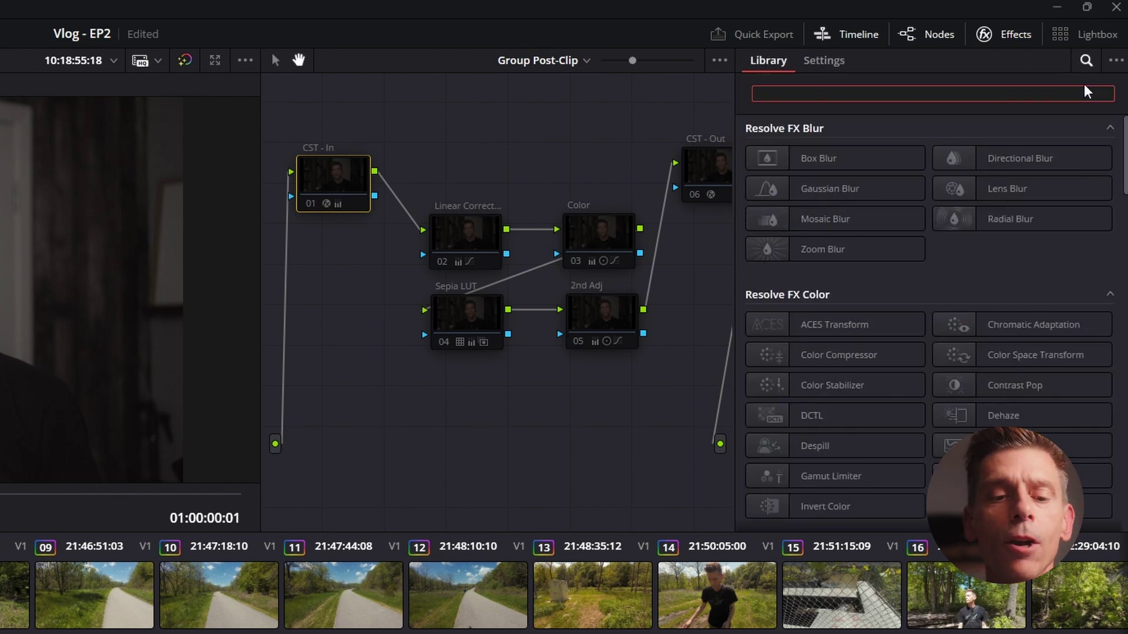
{"action": "type", "text": "color"}
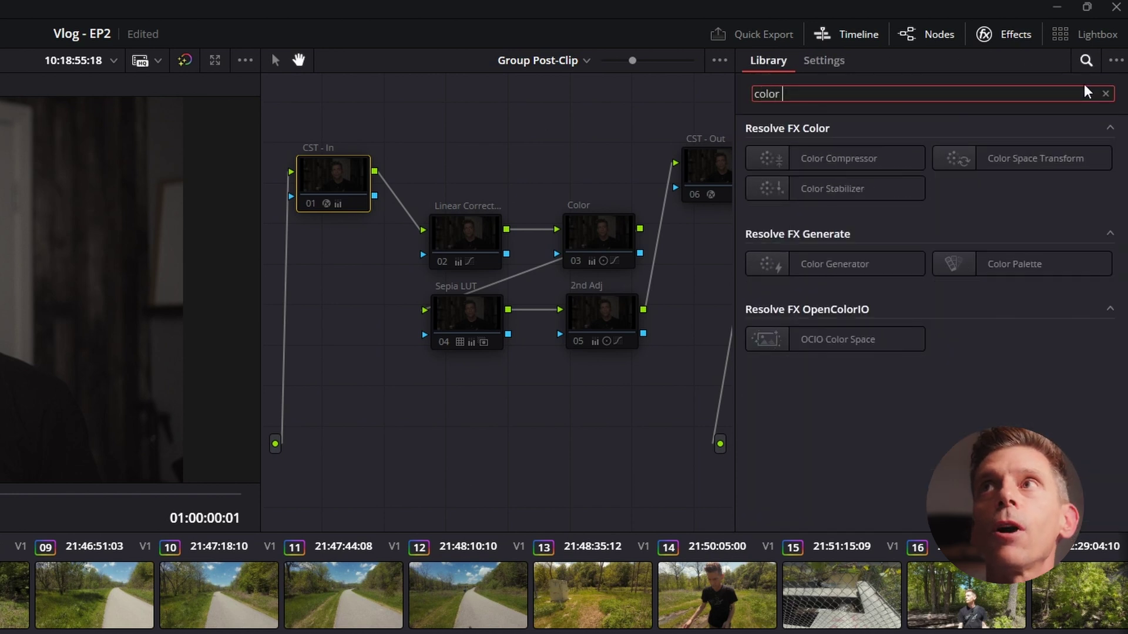
{"action": "type", "text": " s"}
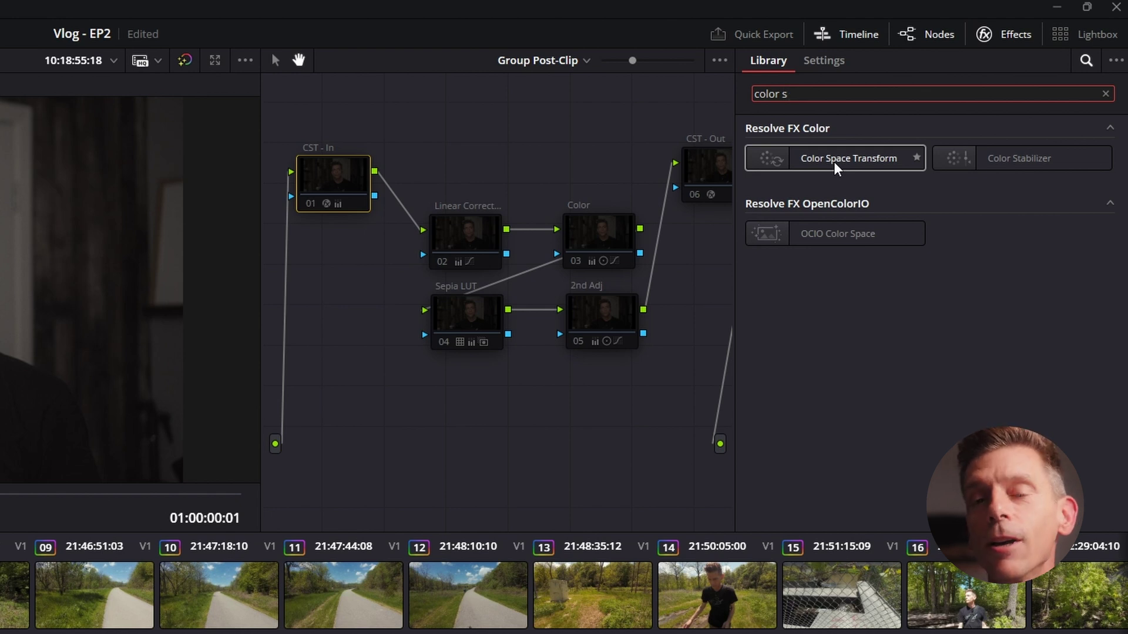
{"action": "left_click_drag", "start_coordinate": [837, 167], "coordinate": [537, 159]}
{"action": "left_click_drag", "start_coordinate": [766, 159], "coordinate": [563, 181]}
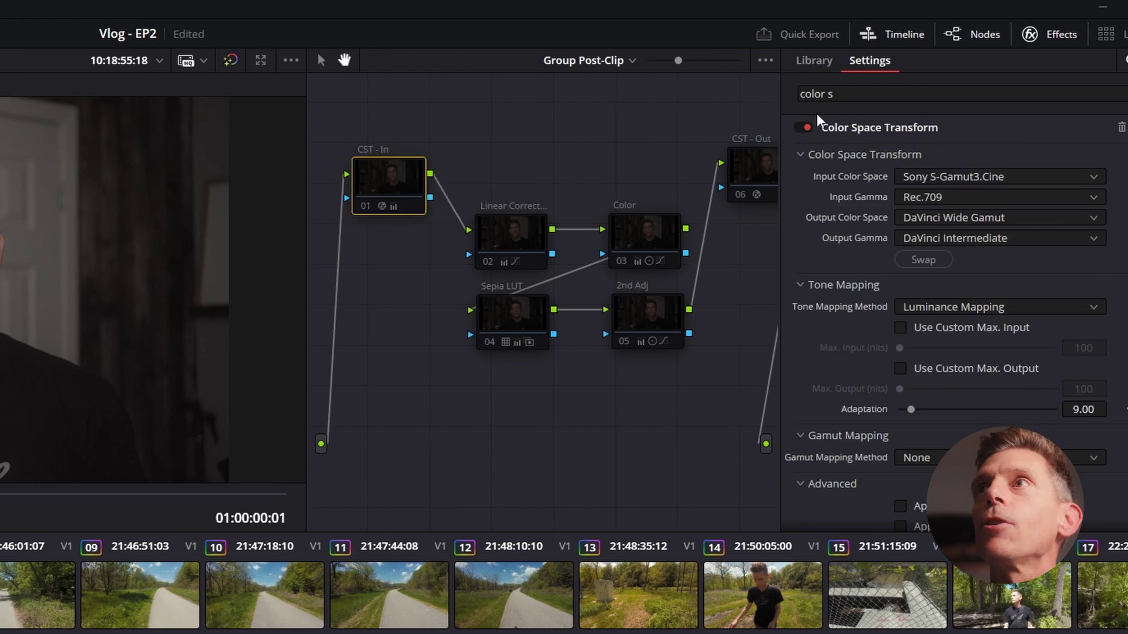
{"action": "left_click", "coordinate": [814, 63]}
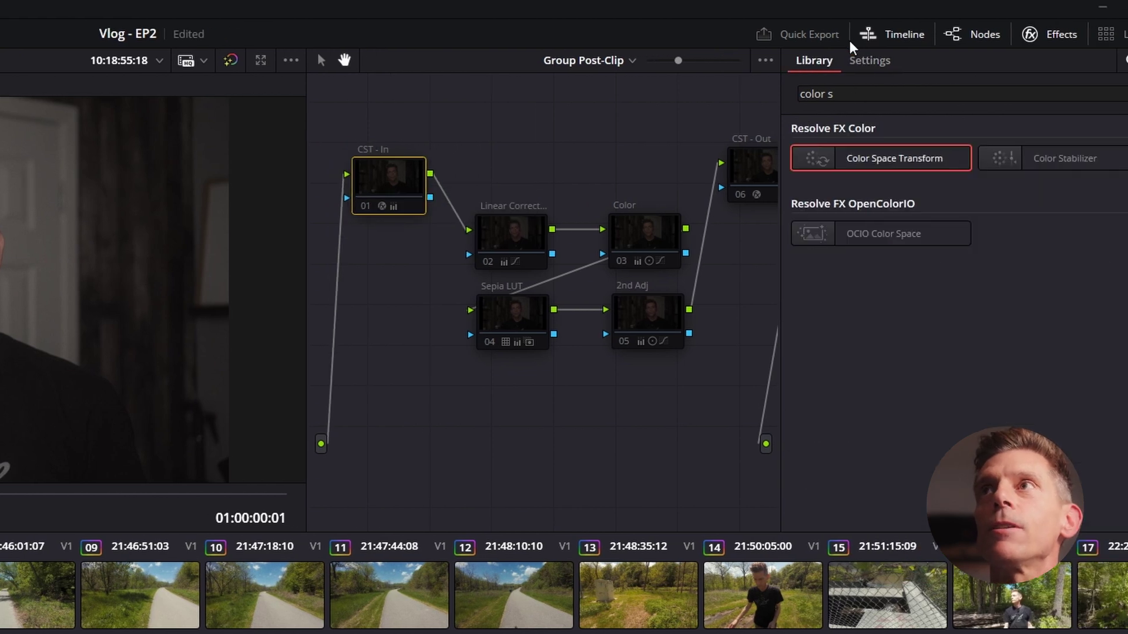
Step: Show the CST - In node's Color Space Transform settings and review the input colour space list
{"action": "left_click", "coordinate": [859, 64]}
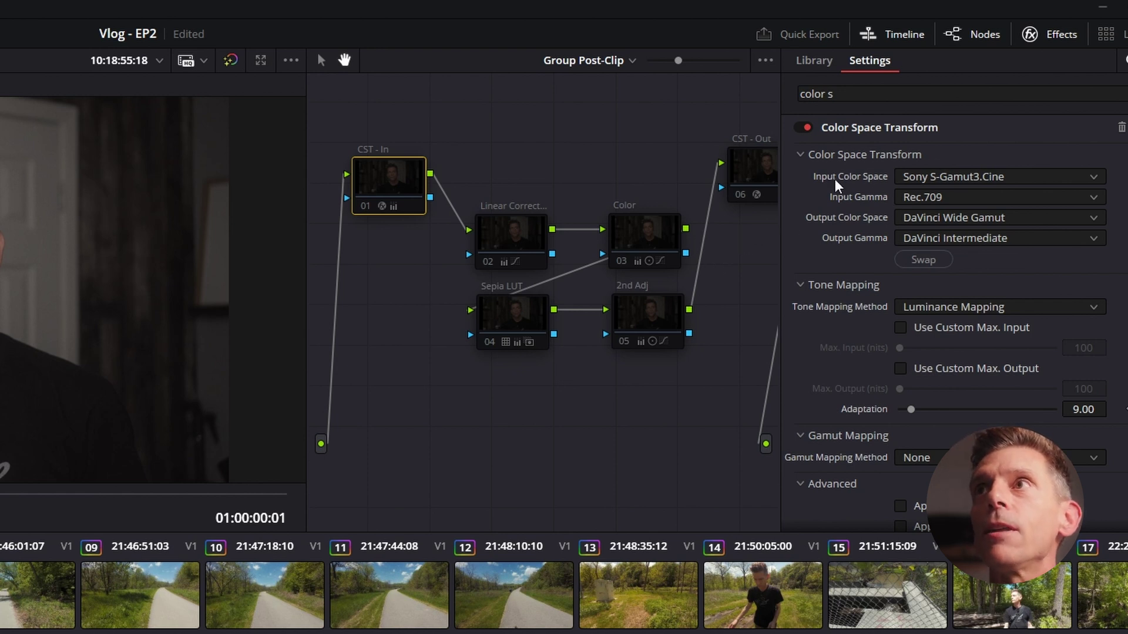
{"action": "left_click", "coordinate": [931, 181]}
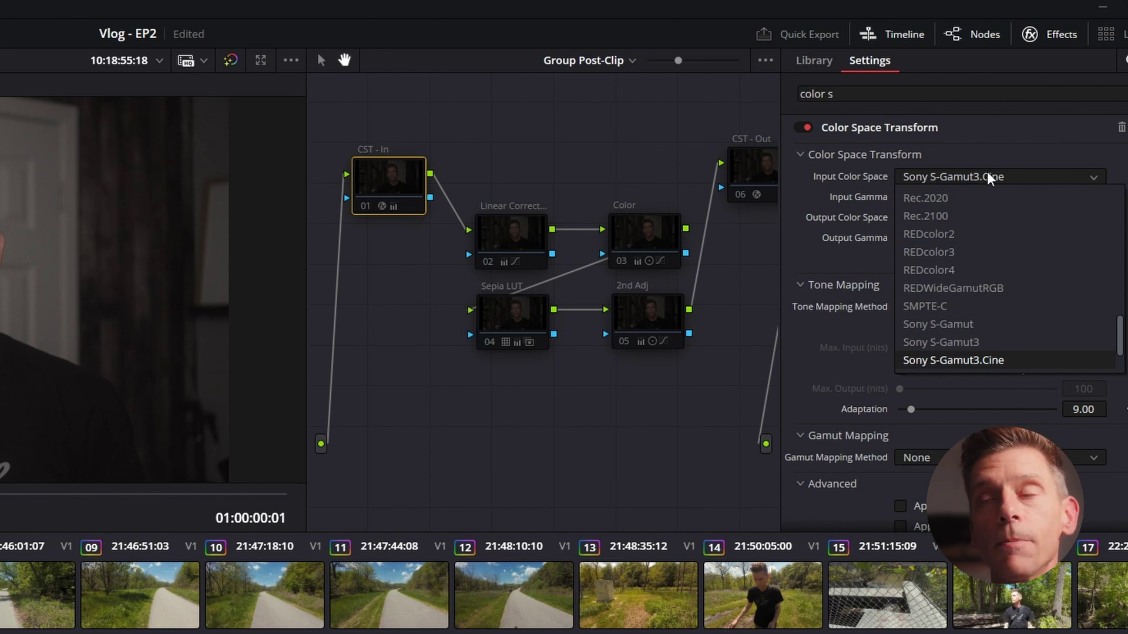
{"action": "left_click", "coordinate": [819, 204]}
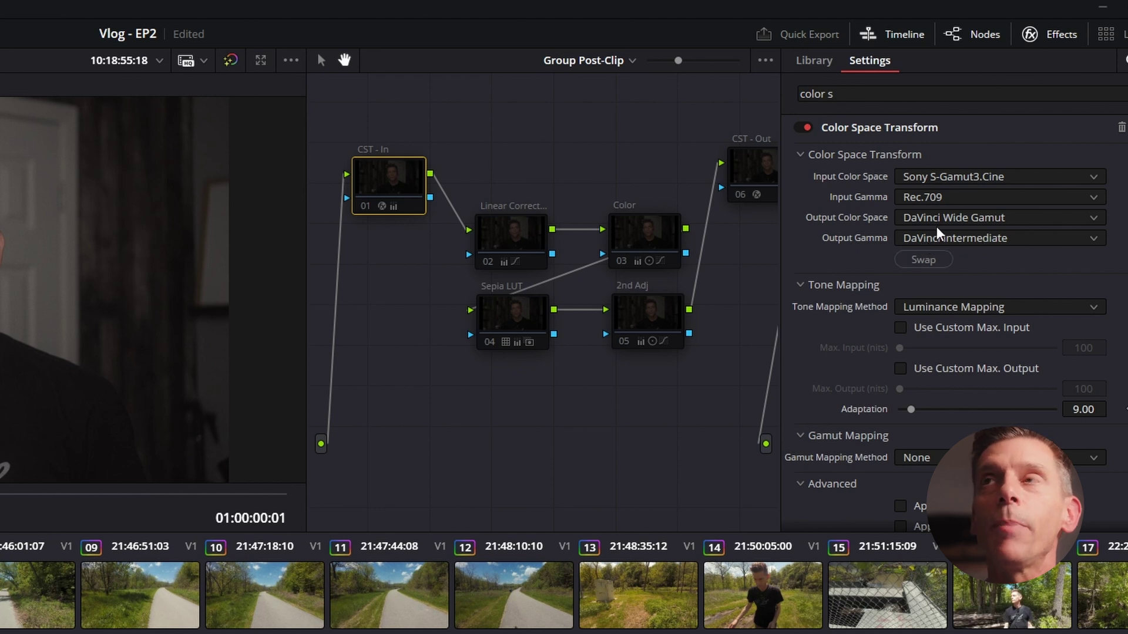
{"action": "key", "text": "ctrl+s"}
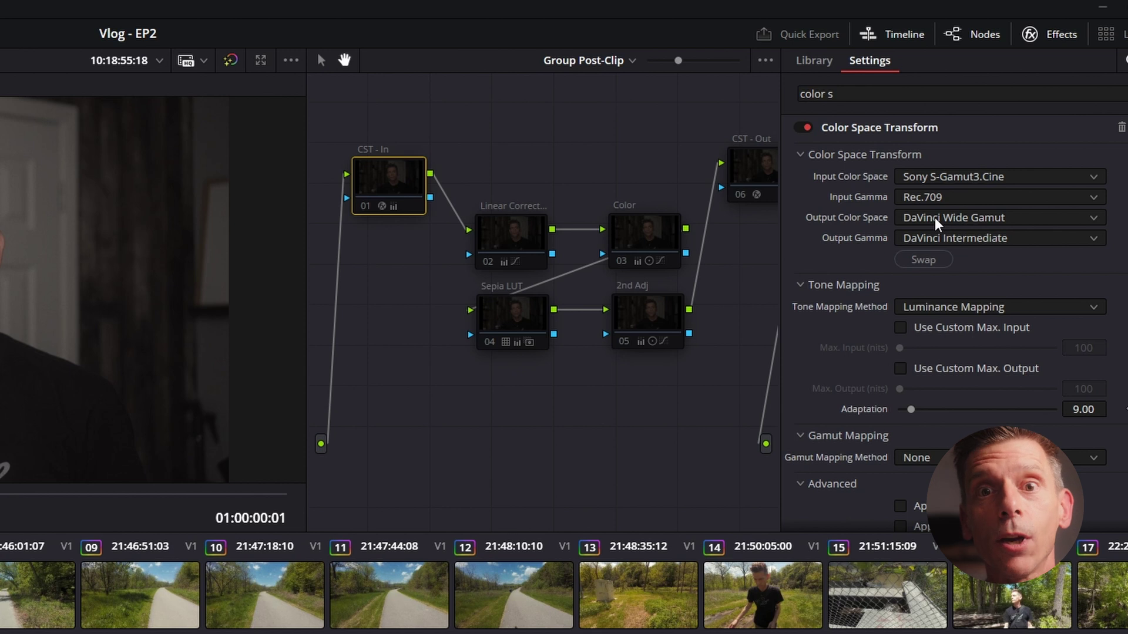
{"action": "left_click", "coordinate": [751, 175]}
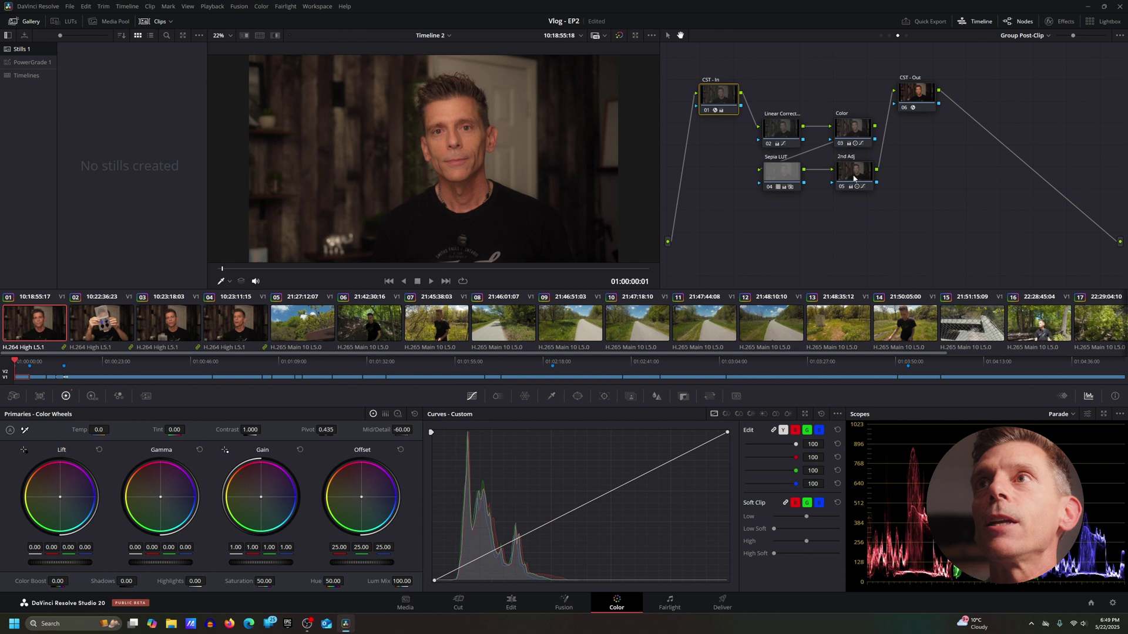
Step: Select node 05 2nd Adj to show its Lift, Gamma and custom curve adjustments
{"action": "left_click", "coordinate": [855, 169]}
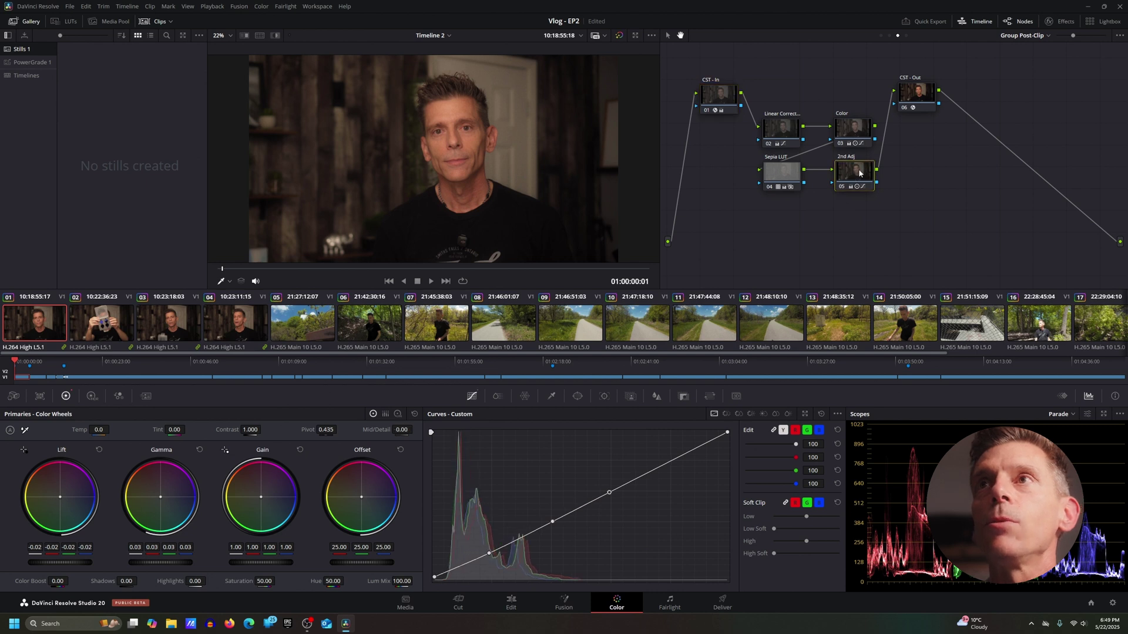
{"action": "left_click_drag", "start_coordinate": [859, 133], "coordinate": [848, 131]}
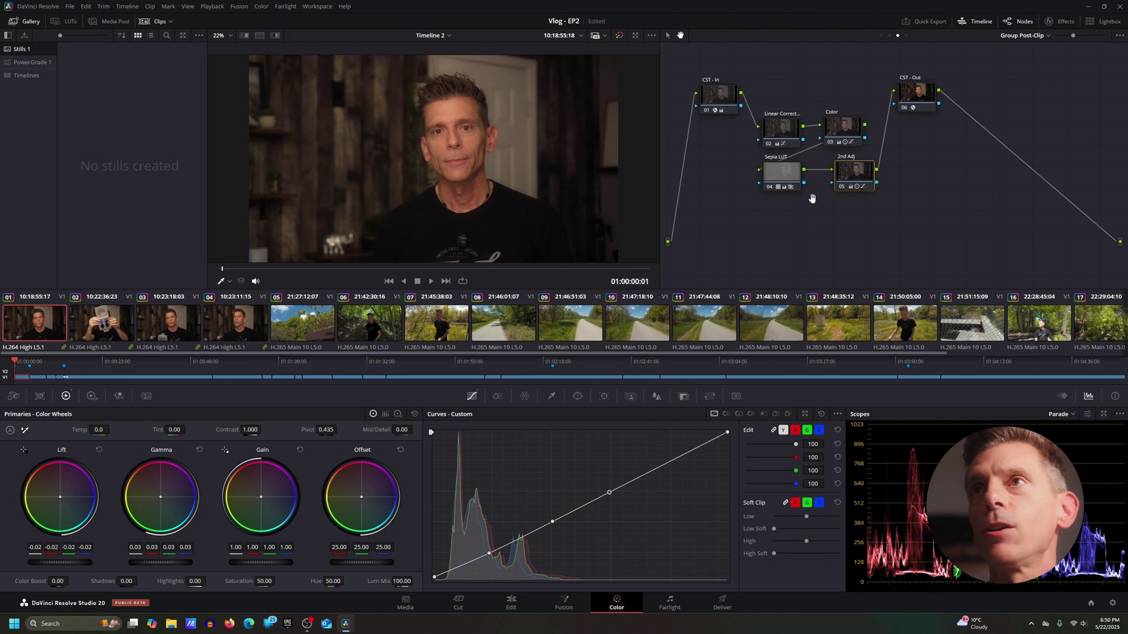
{"action": "left_click", "coordinate": [787, 173]}
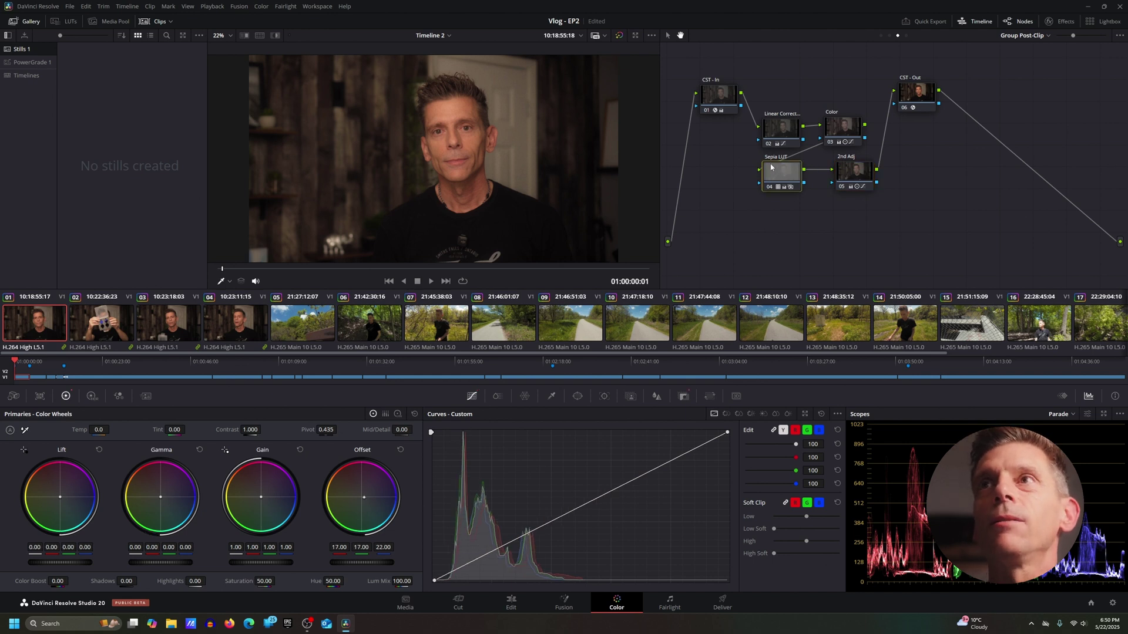
{"action": "left_click", "coordinate": [685, 396]}
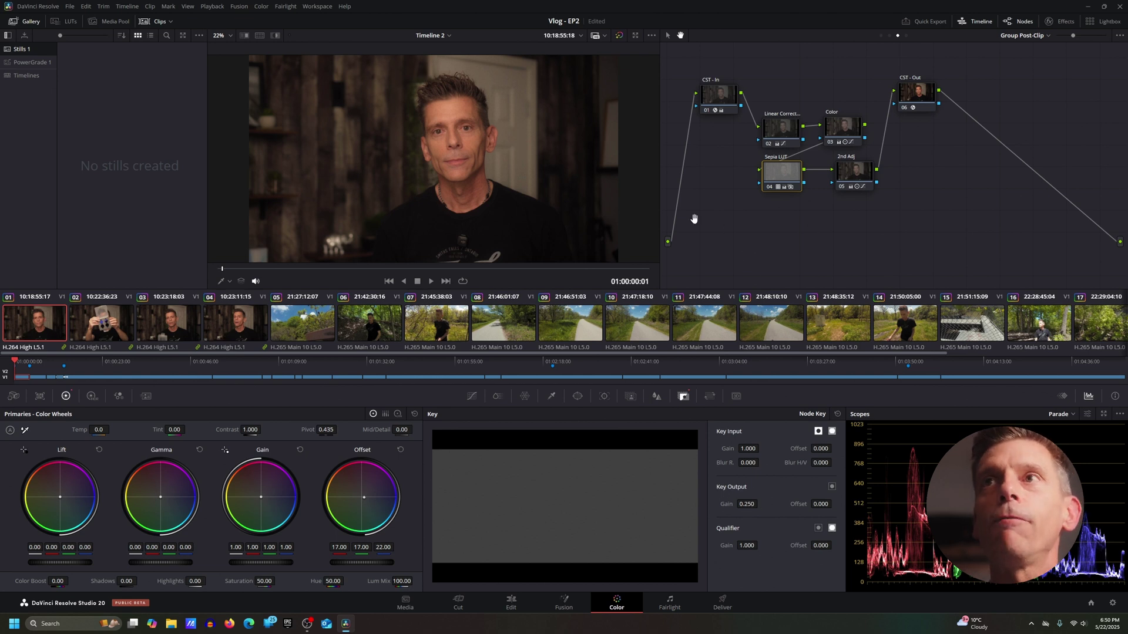
{"action": "left_click", "coordinate": [859, 174]}
{"action": "left_click", "coordinate": [471, 396]}
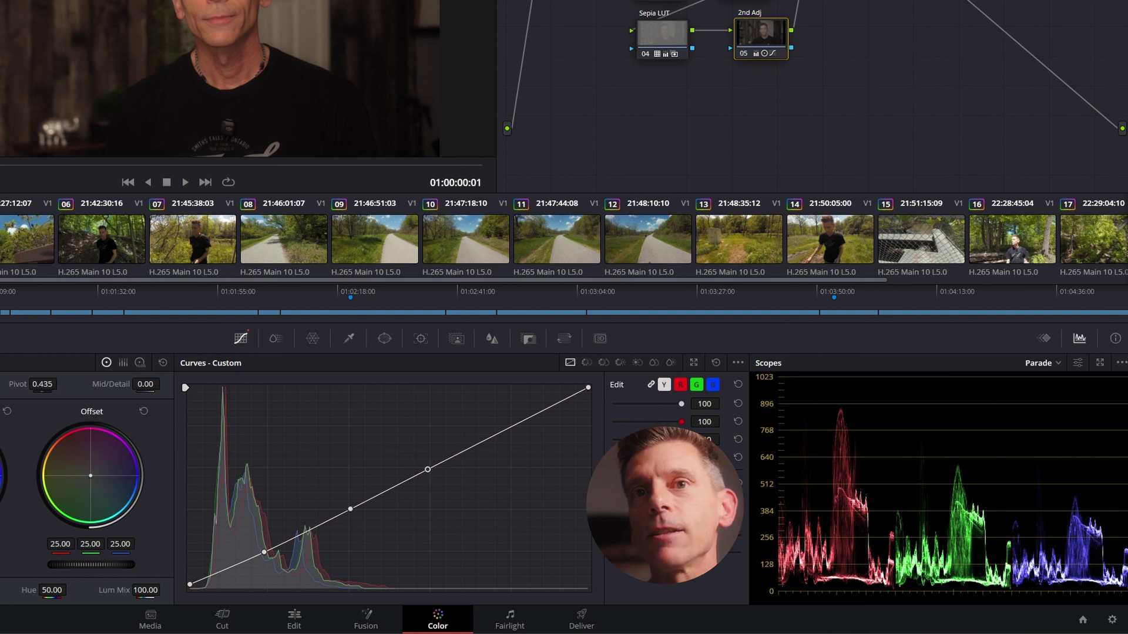
Step: Drag the 2nd Adj master Offset up and down to test brightness, then reset it
{"action": "left_click_drag", "start_coordinate": [92, 564], "coordinate": [172, 564]}
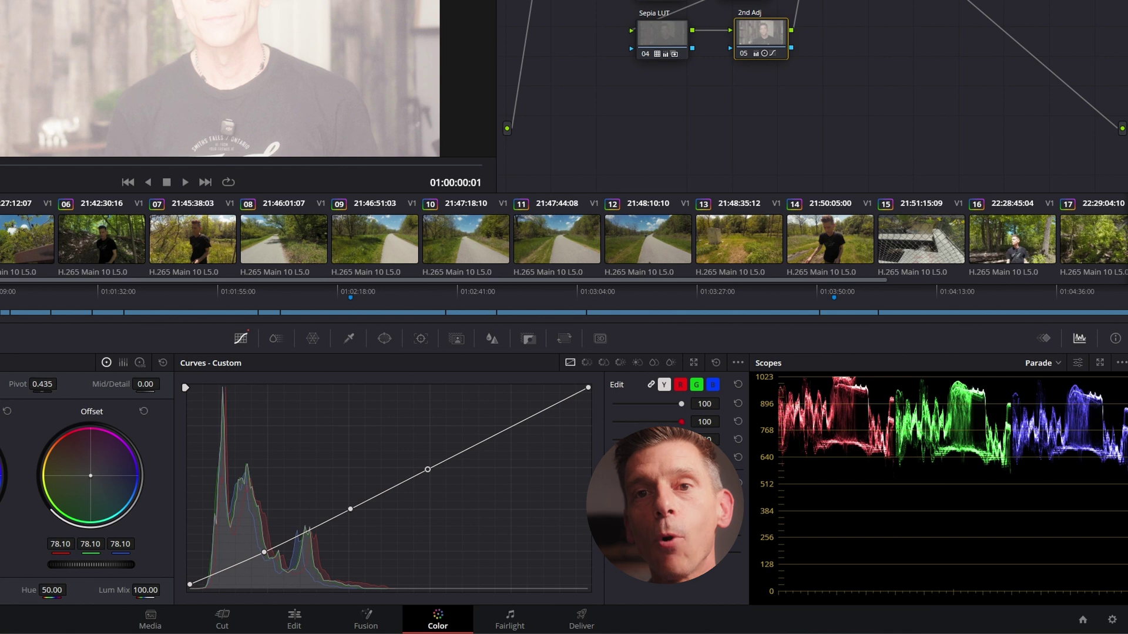
{"action": "left_click_drag", "start_coordinate": [171, 565], "coordinate": [148, 564]}
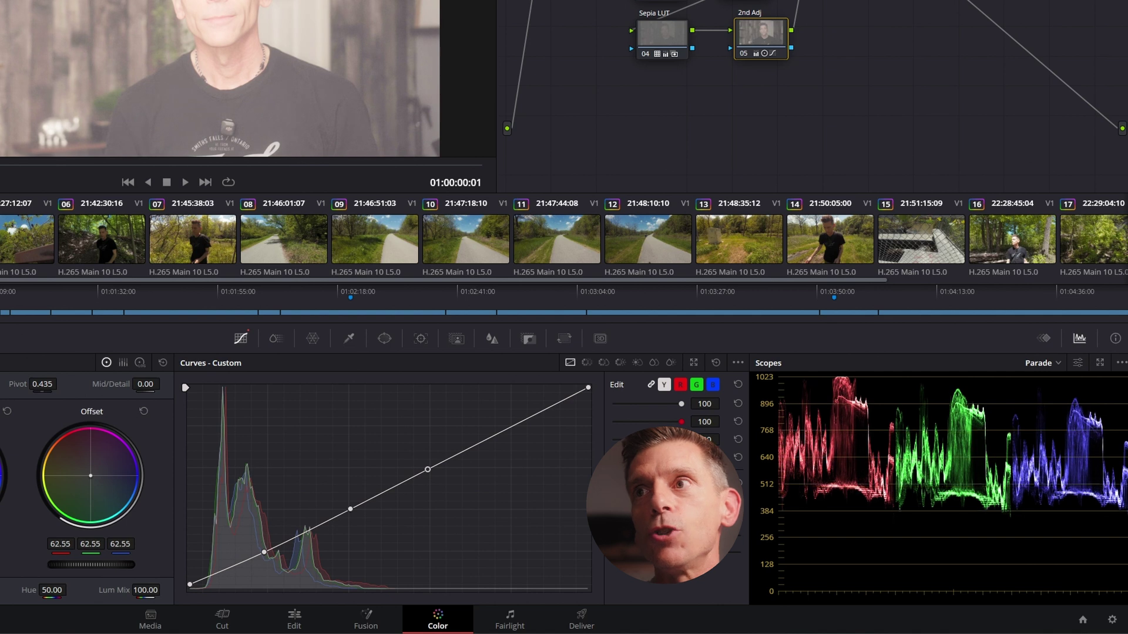
{"action": "left_click_drag", "start_coordinate": [148, 564], "coordinate": [159, 565]}
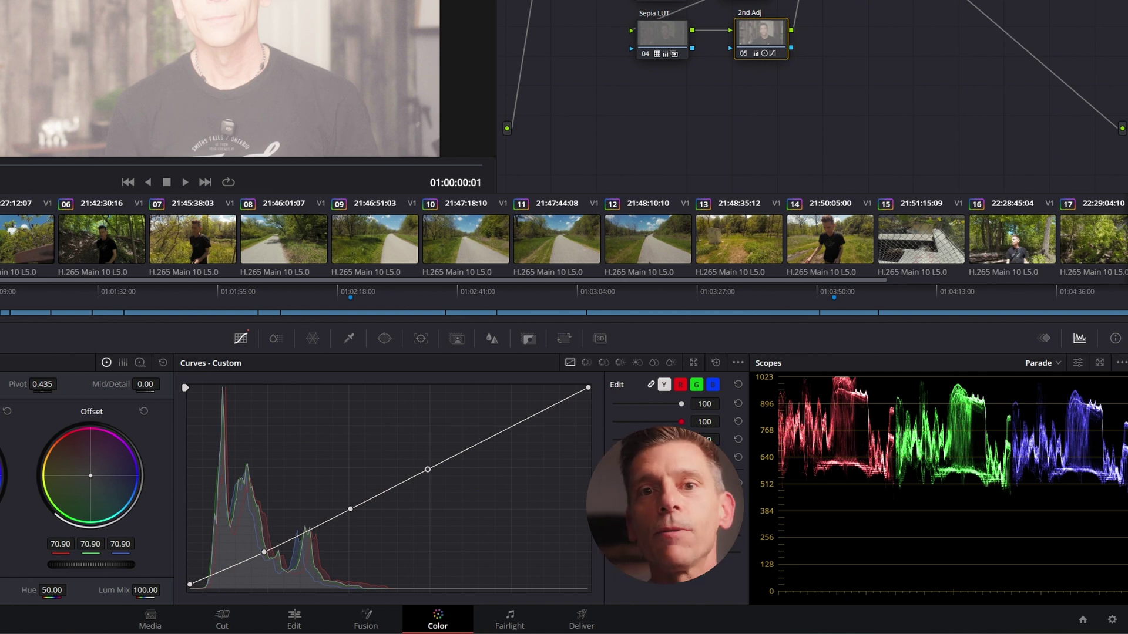
{"action": "left_click_drag", "start_coordinate": [154, 565], "coordinate": [92, 565]}
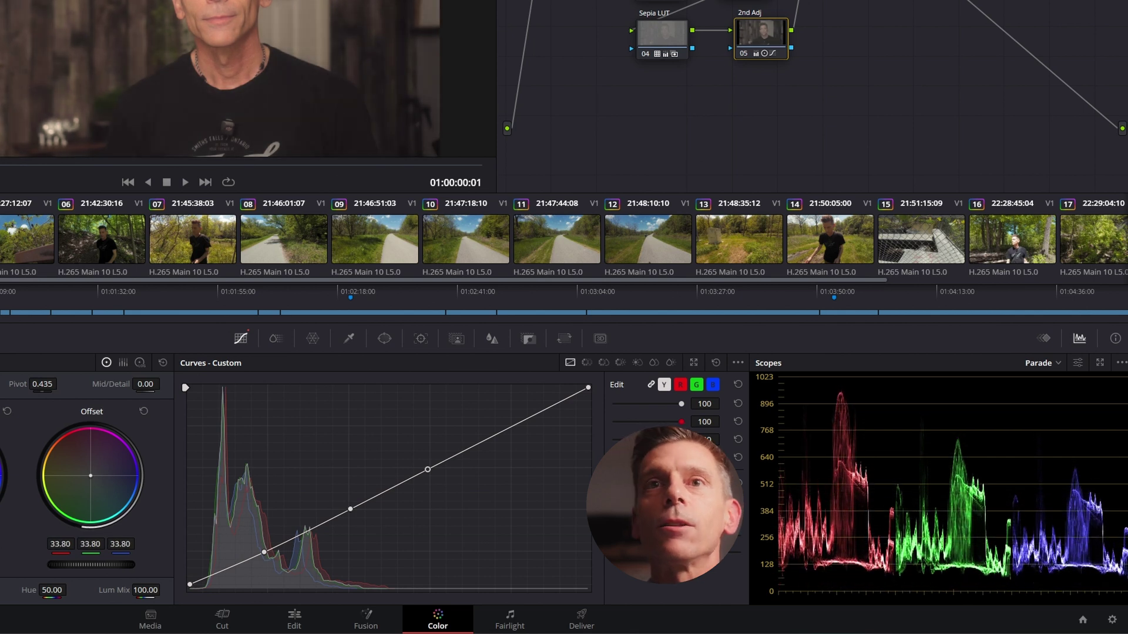
{"action": "left_click", "coordinate": [143, 411]}
{"action": "left_click", "coordinate": [762, 0]}
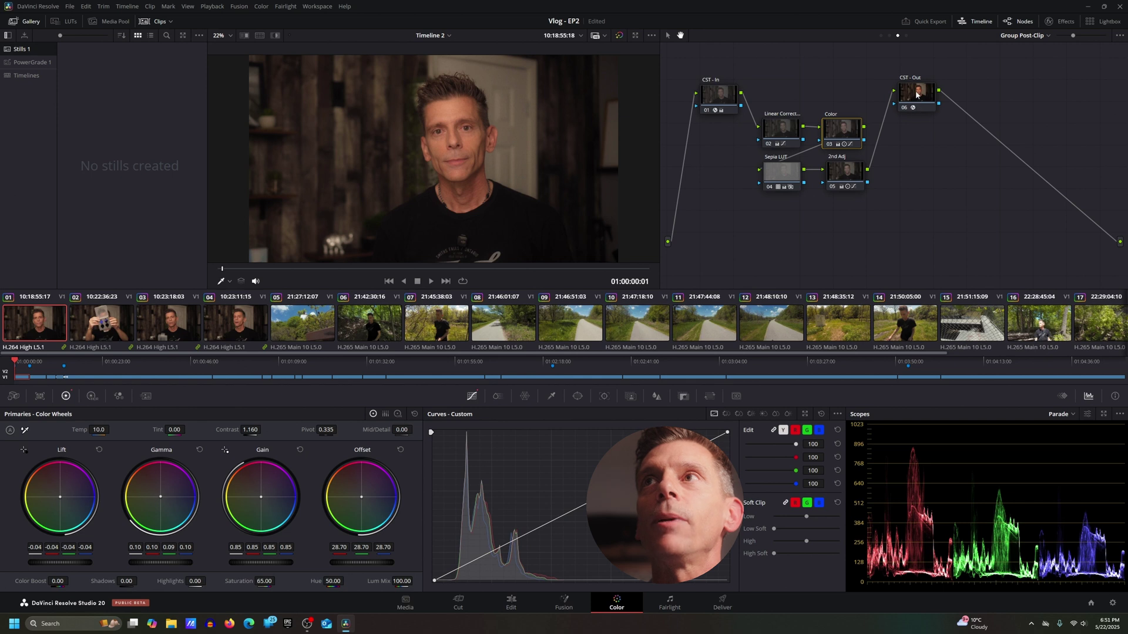
{"action": "left_click", "coordinate": [917, 94]}
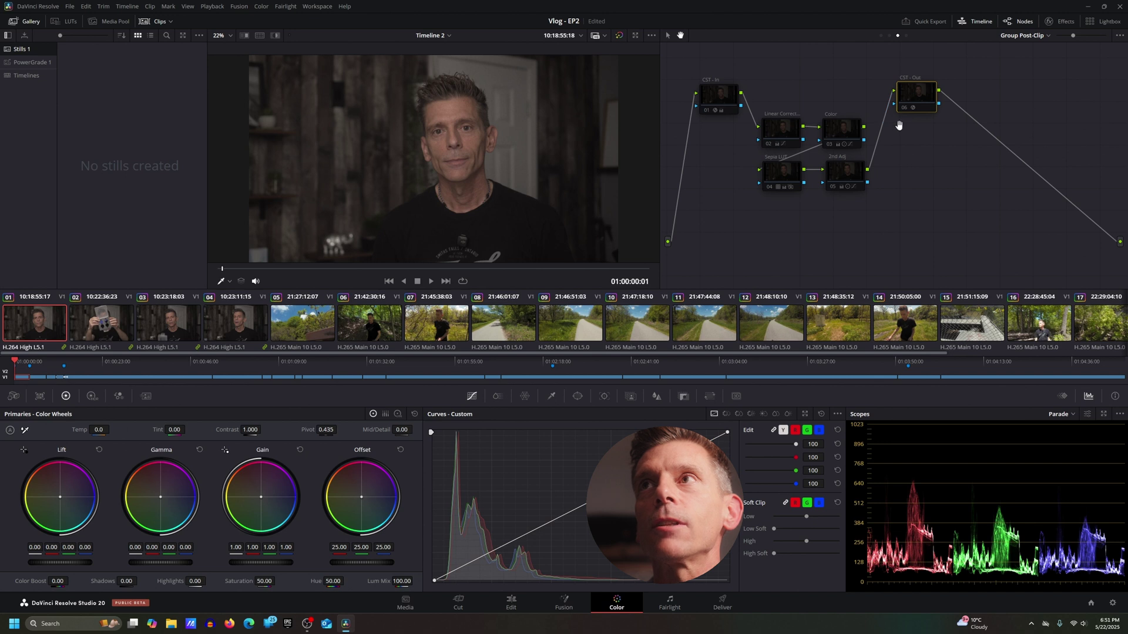
{"action": "left_click_drag", "start_coordinate": [849, 175], "coordinate": [840, 178]}
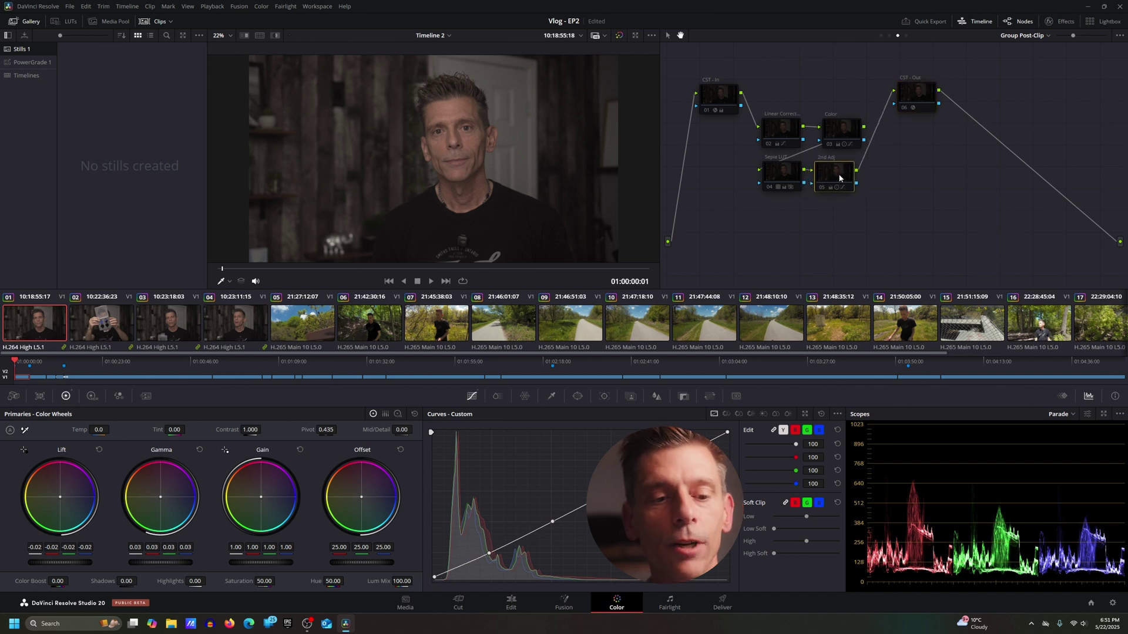
{"action": "key", "text": "alt+s"}
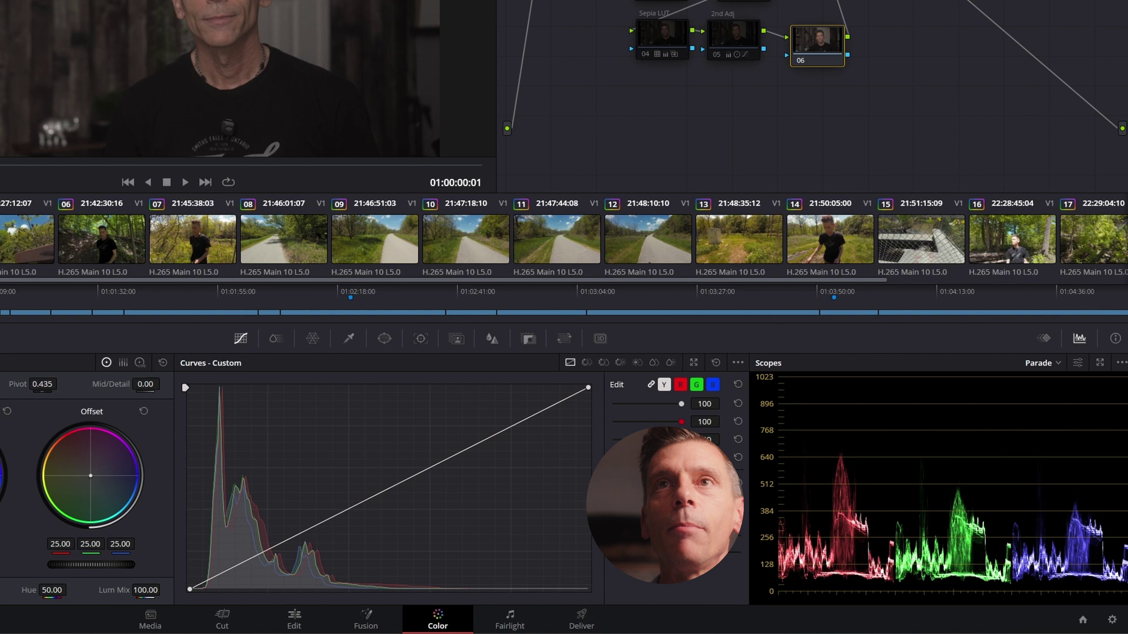
{"action": "left_click_drag", "start_coordinate": [361, 562], "coordinate": [390, 563]}
{"action": "left_click_drag", "start_coordinate": [91, 565], "coordinate": [190, 564]}
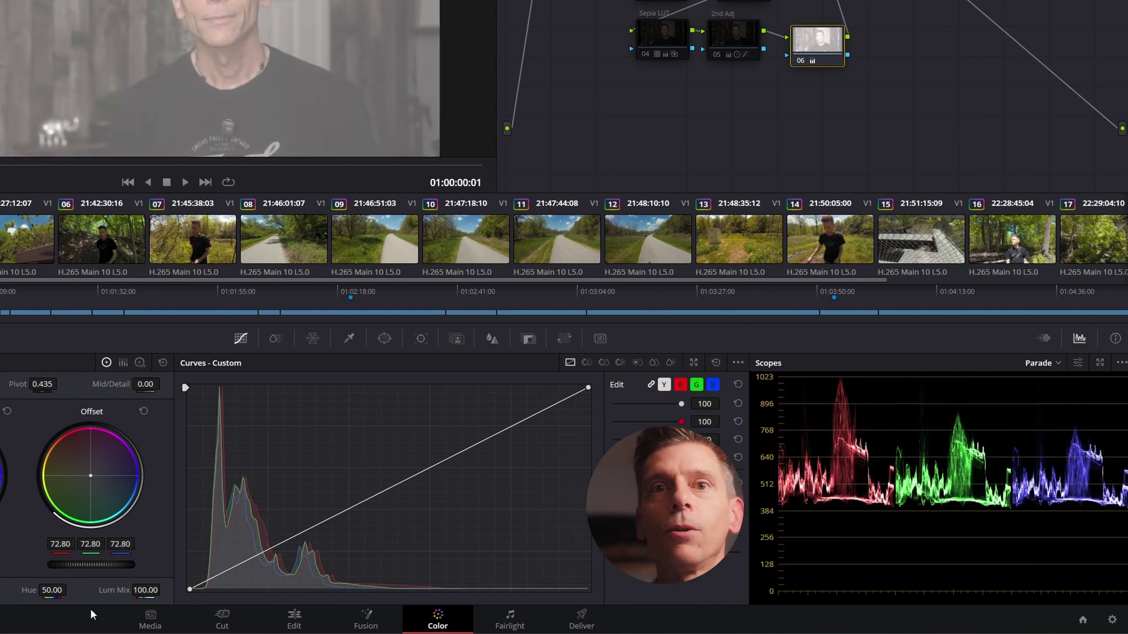
{"action": "mouse_move", "coordinate": [107, 565]}
{"action": "left_mouse_down"}
{"action": "mouse_move", "coordinate": [69, 565]}
{"action": "mouse_move", "coordinate": [88, 565]}
{"action": "left_mouse_up"}
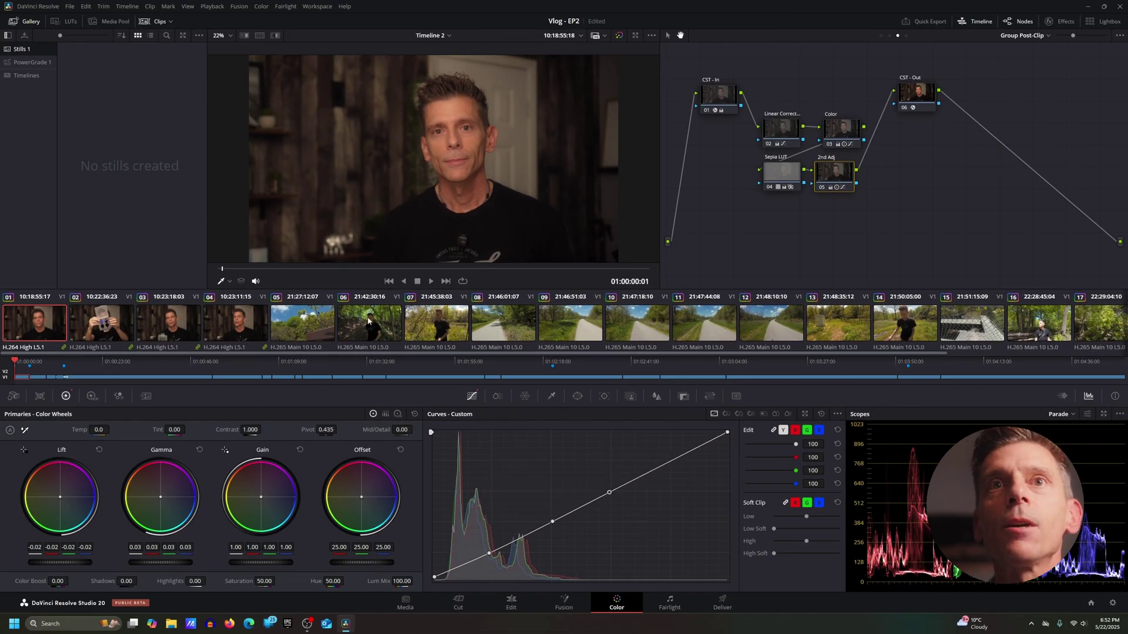
{"action": "left_click", "coordinate": [436, 336]}
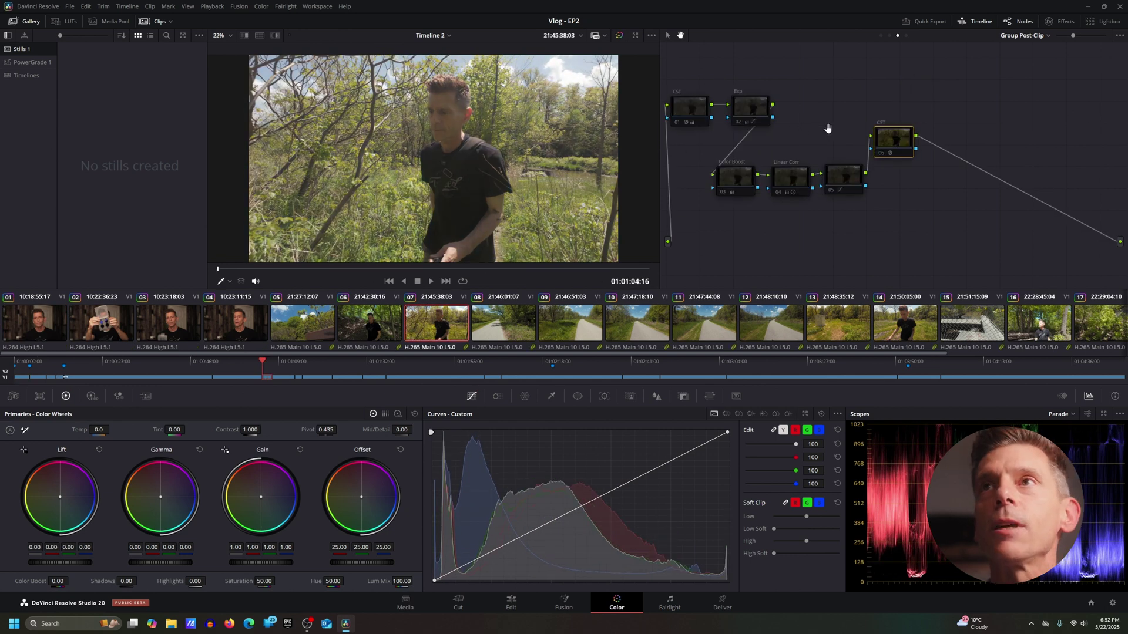
Step: Disable clip 07's input CST node 01 with Ctrl+D
{"action": "left_click", "coordinate": [681, 109]}
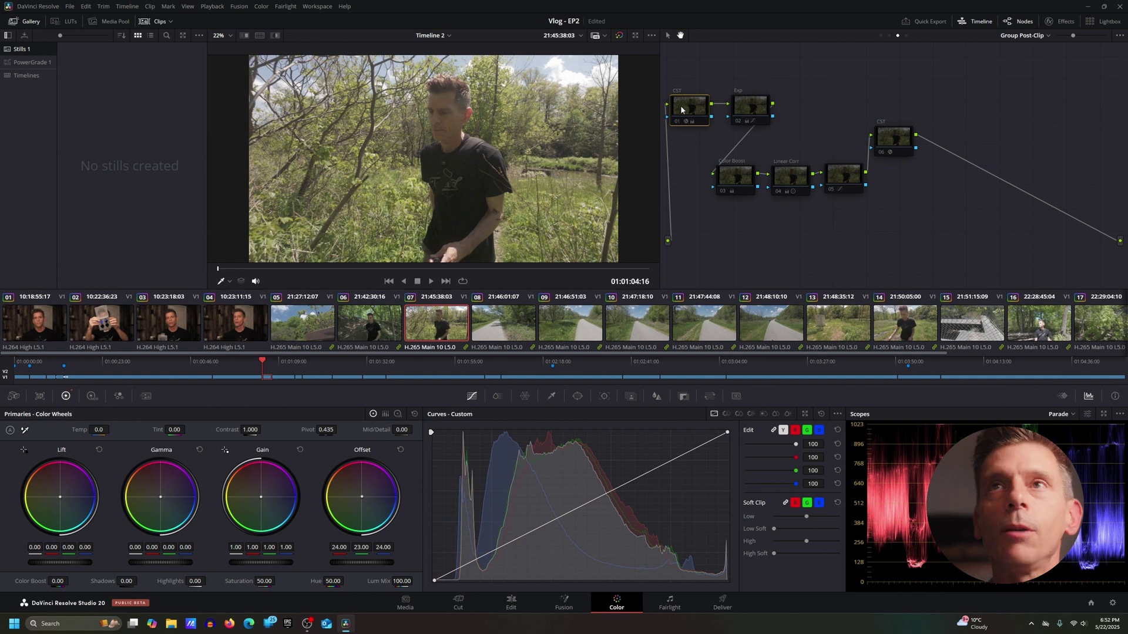
{"action": "key", "text": "ctrl+d"}
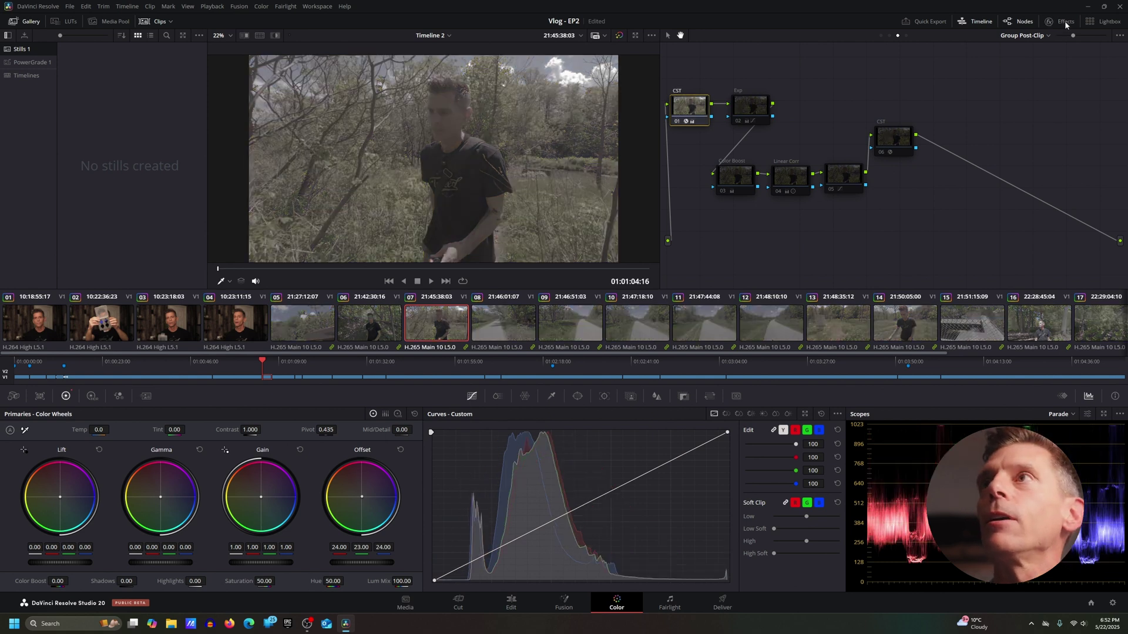
{"action": "left_click", "coordinate": [1057, 21]}
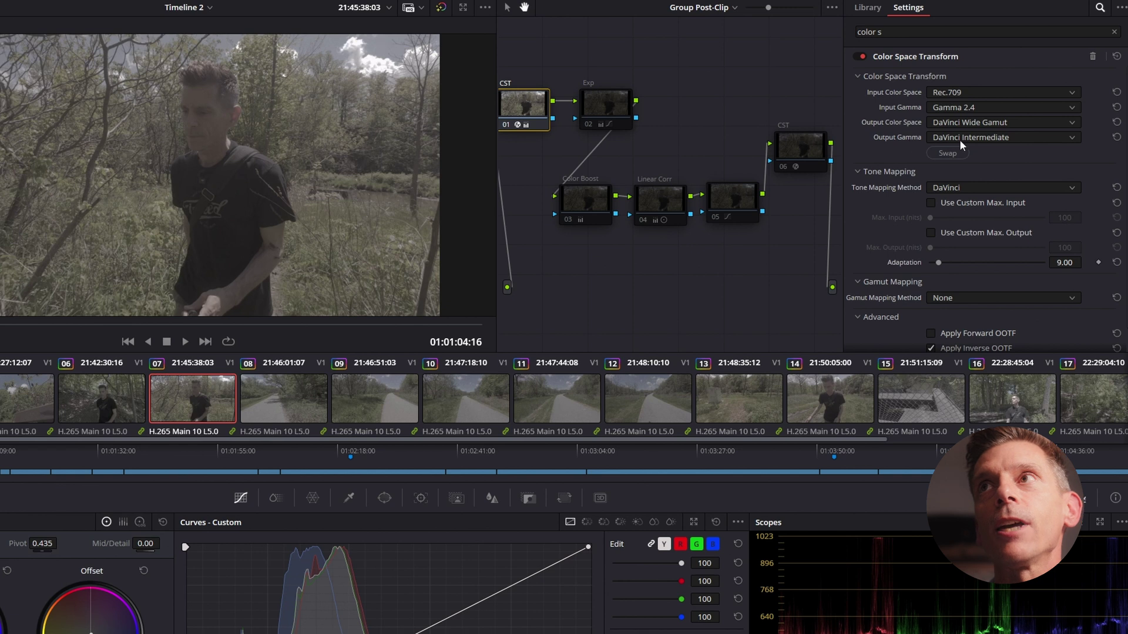
Step: Enable output CST node 06 to Rec.709 Gamma 2.4, then select node 05
{"action": "left_click", "coordinate": [816, 148]}
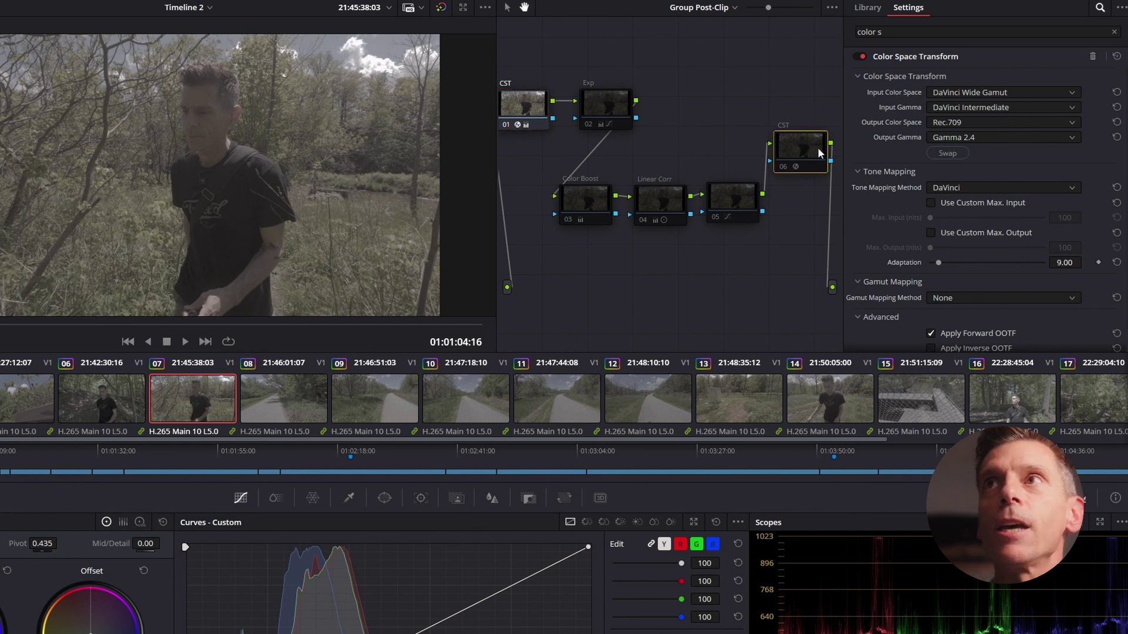
{"action": "key", "text": "ctrl+d"}
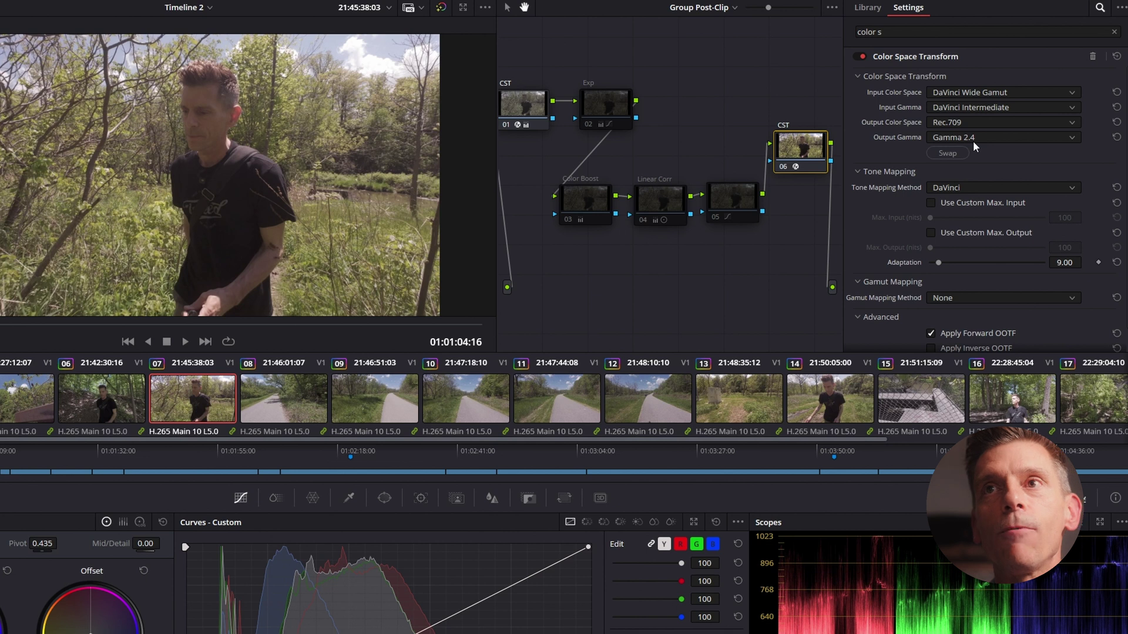
{"action": "left_click", "coordinate": [731, 201]}
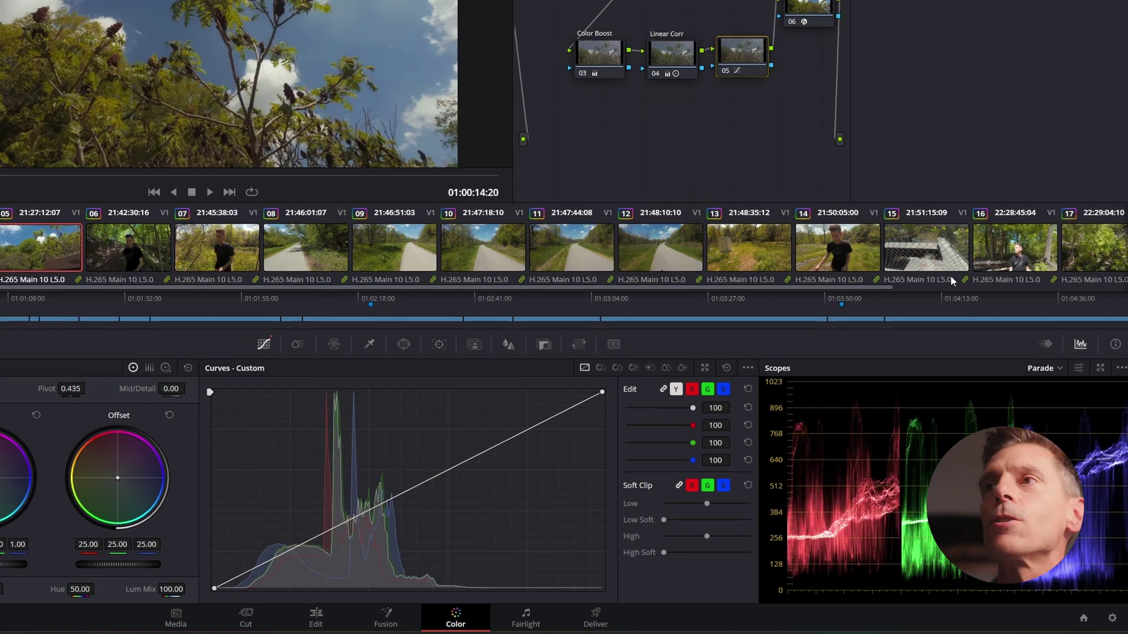
Step: Select clip 15 and scrub through it to the graffiti wall section
{"action": "left_click", "coordinate": [951, 279]}
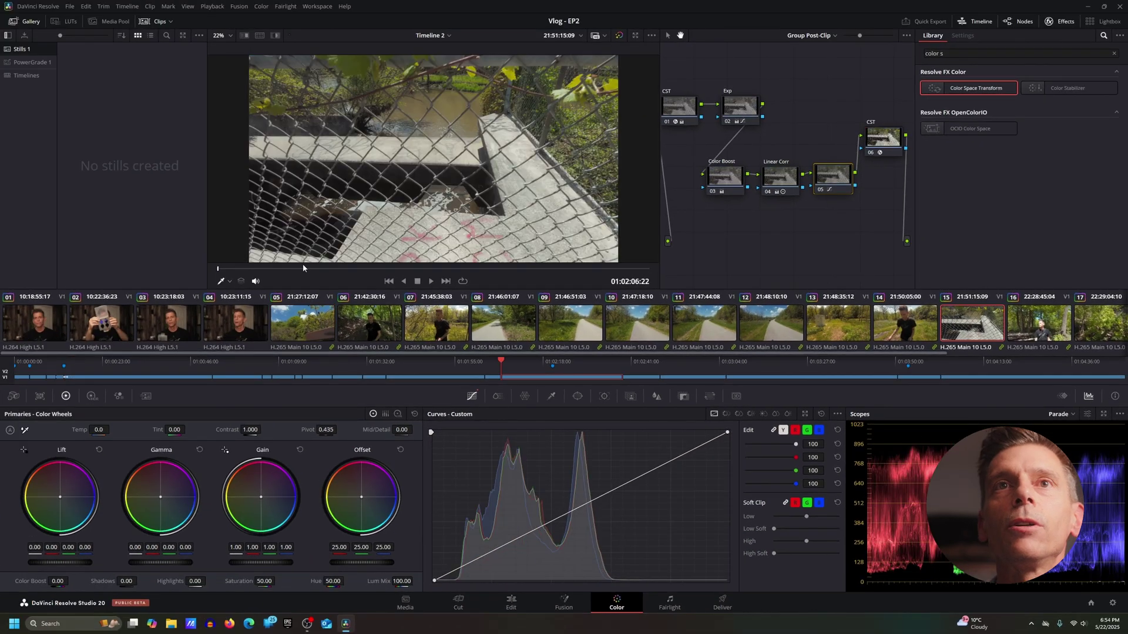
{"action": "left_click_drag", "start_coordinate": [303, 268], "coordinate": [551, 268]}
{"action": "left_click_drag", "start_coordinate": [553, 316], "coordinate": [649, 270]}
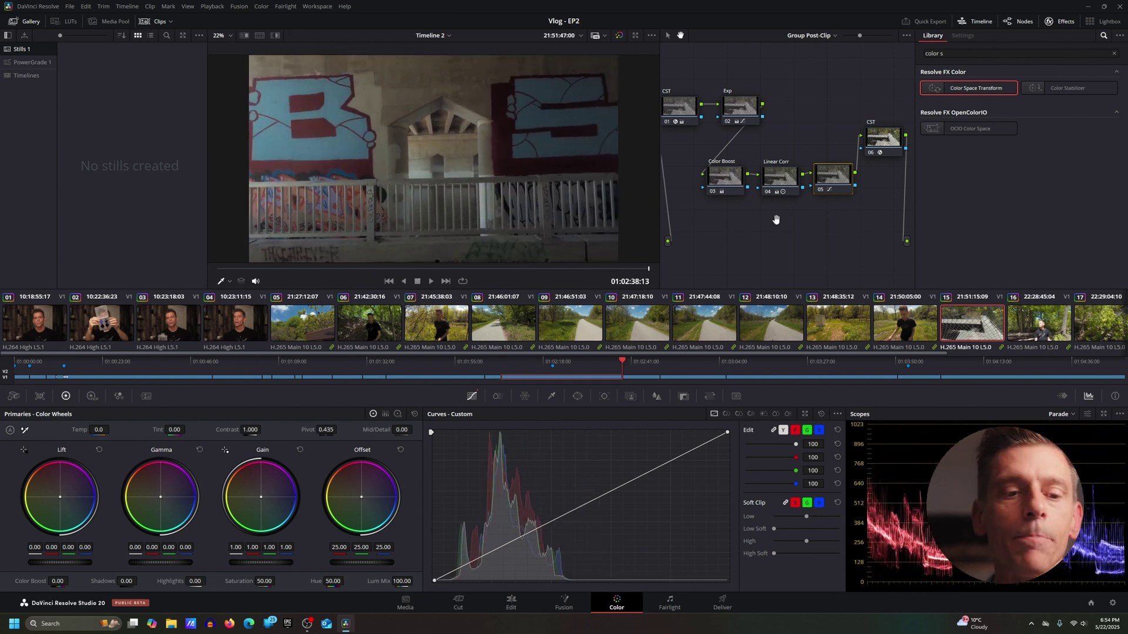
{"action": "left_click_drag", "start_coordinate": [825, 188], "coordinate": [819, 197]}
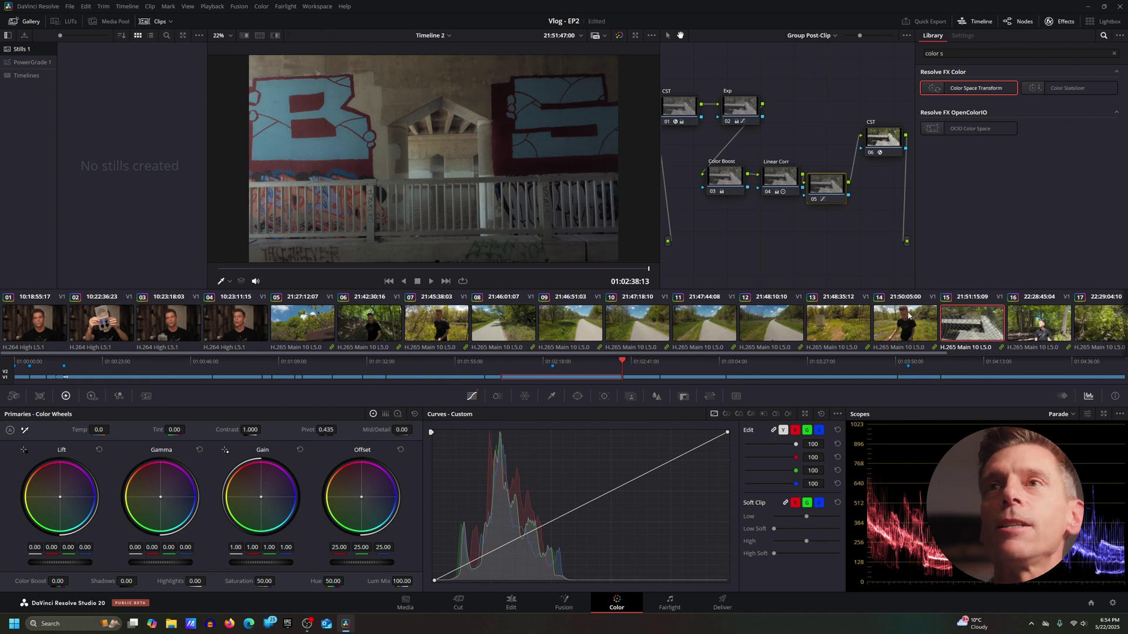
Step: Remove clip 15 from its group and add a new corrector node with Alt+S
{"action": "right_click", "coordinate": [954, 330]}
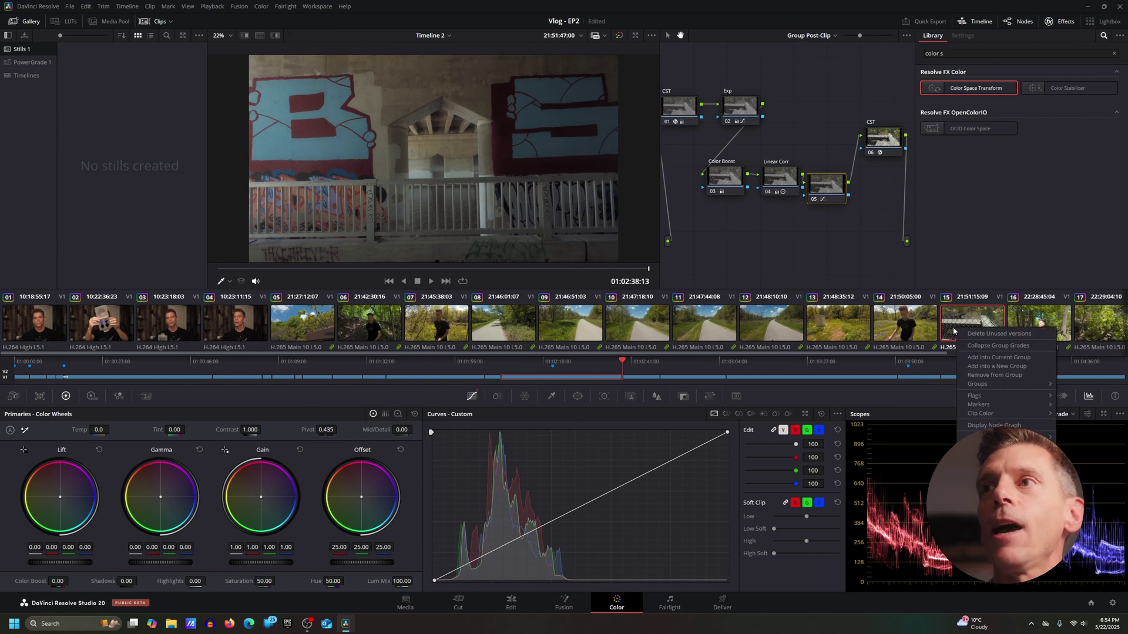
{"action": "left_click", "coordinate": [994, 376]}
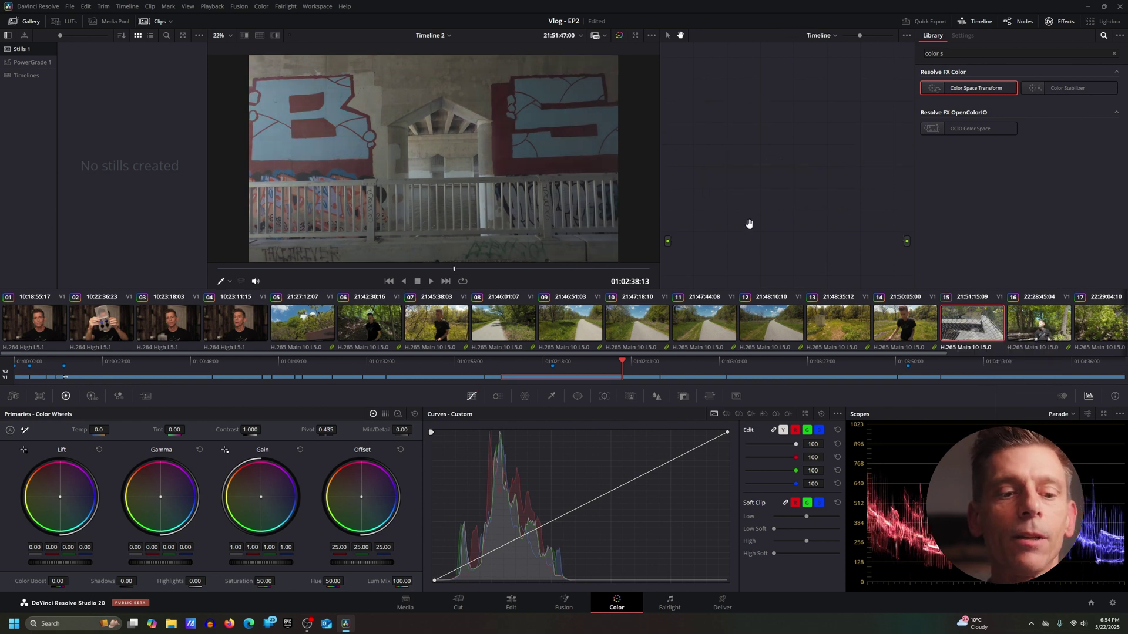
{"action": "key", "text": "alt+s"}
Step: Switch the node graph from Timeline to Clip, position node 01, and play clip 15 in reverse
{"action": "left_click_drag", "start_coordinate": [727, 164], "coordinate": [763, 162]}
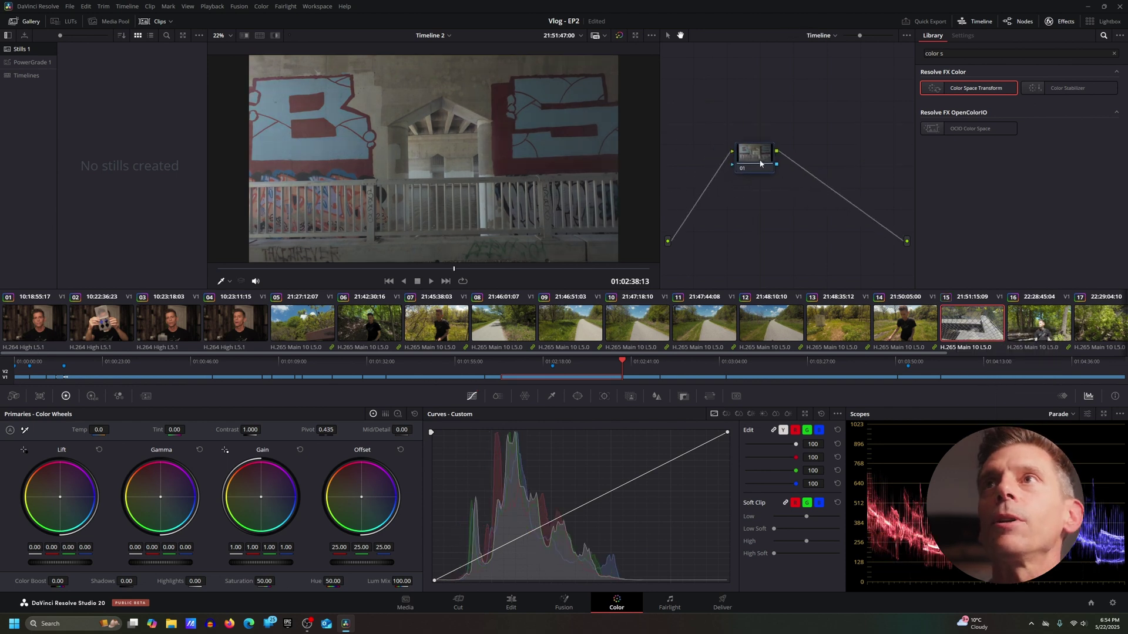
{"action": "left_click", "coordinate": [819, 35]}
{"action": "left_click", "coordinate": [822, 49]}
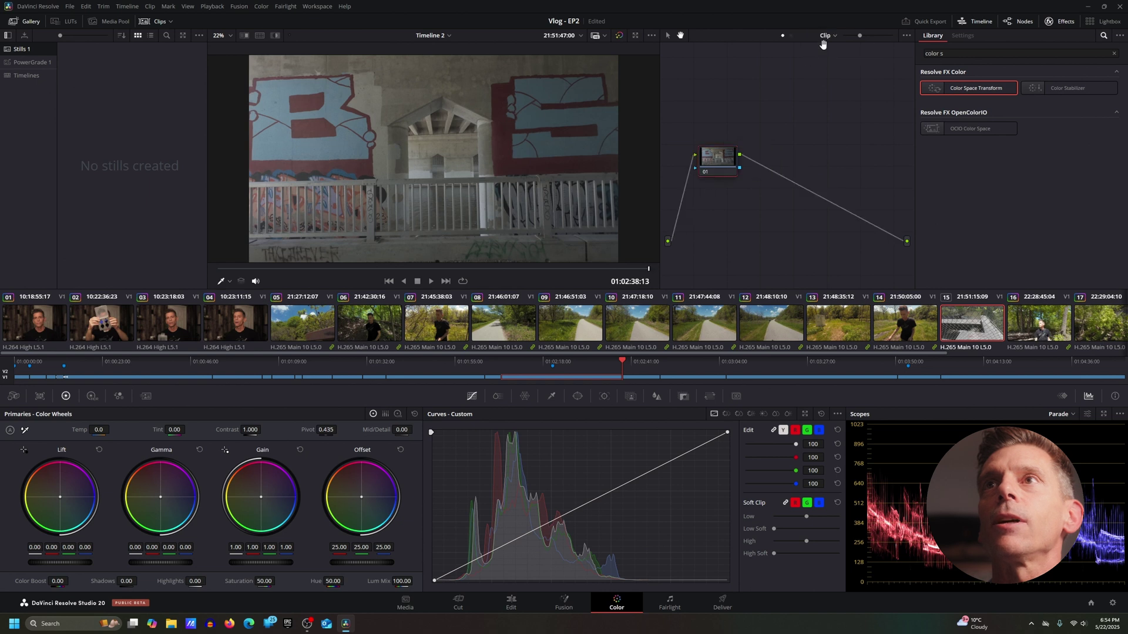
{"action": "left_click_drag", "start_coordinate": [720, 156], "coordinate": [737, 155]}
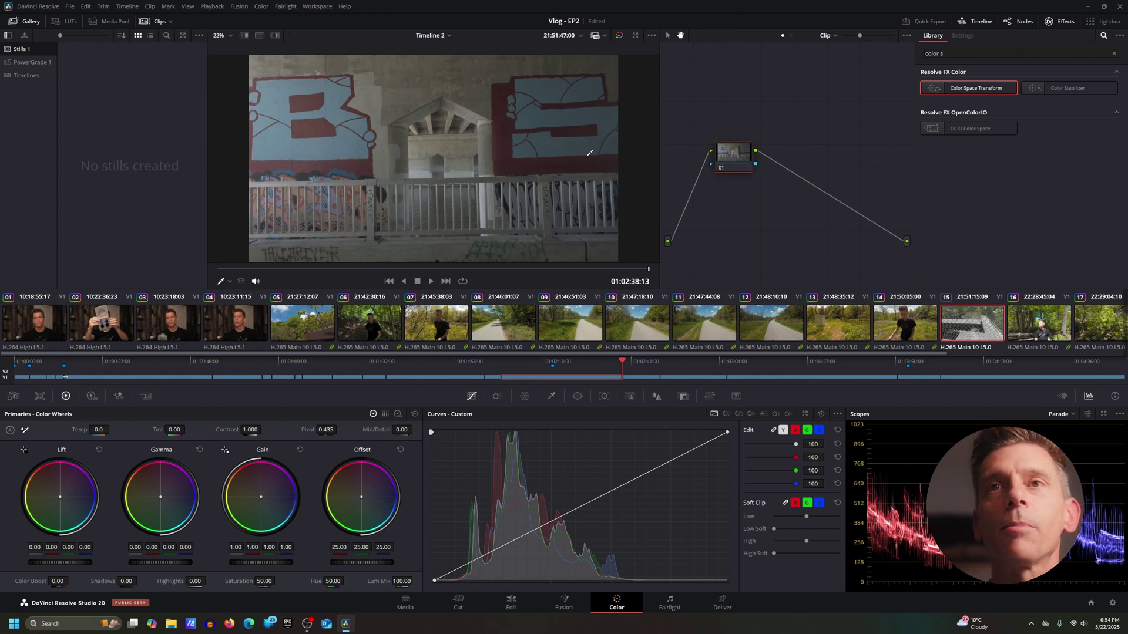
{"action": "left_click", "coordinate": [403, 281]}
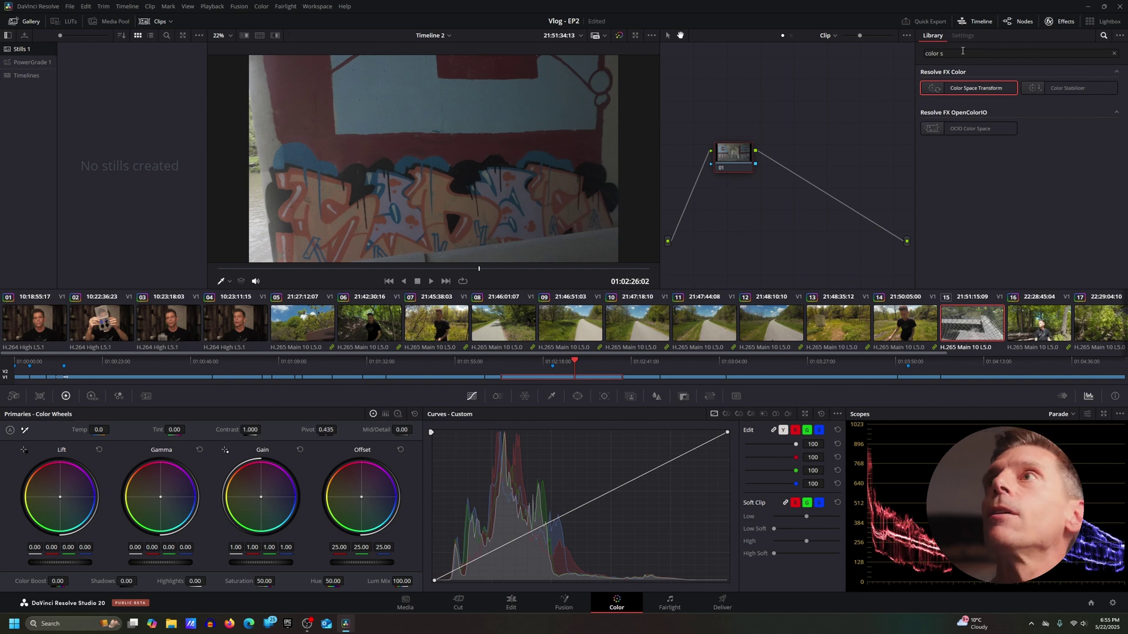
{"action": "left_click", "coordinate": [1060, 20]}
Step: Apply Color Space Transform from the effects library to node 01
{"action": "left_click", "coordinate": [1061, 21]}
{"action": "left_click", "coordinate": [946, 54]}
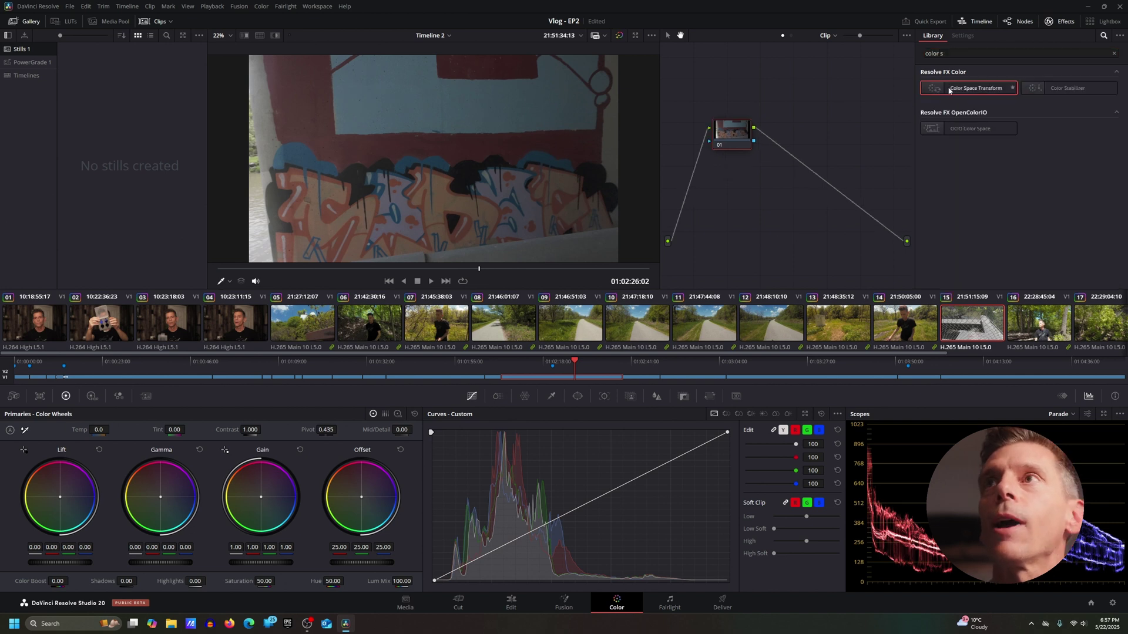
{"action": "left_click_drag", "start_coordinate": [975, 88], "coordinate": [731, 132]}
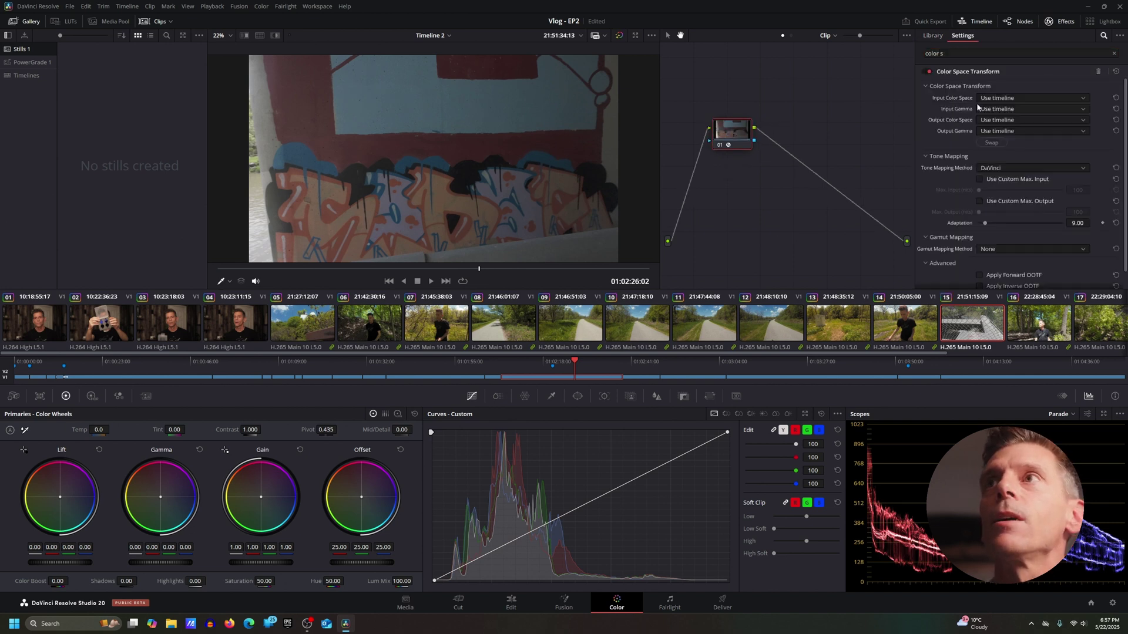
Step: Set the transform's input to Rec.709 colour space with Gamma 2.4
{"action": "left_click", "coordinate": [1019, 98]}
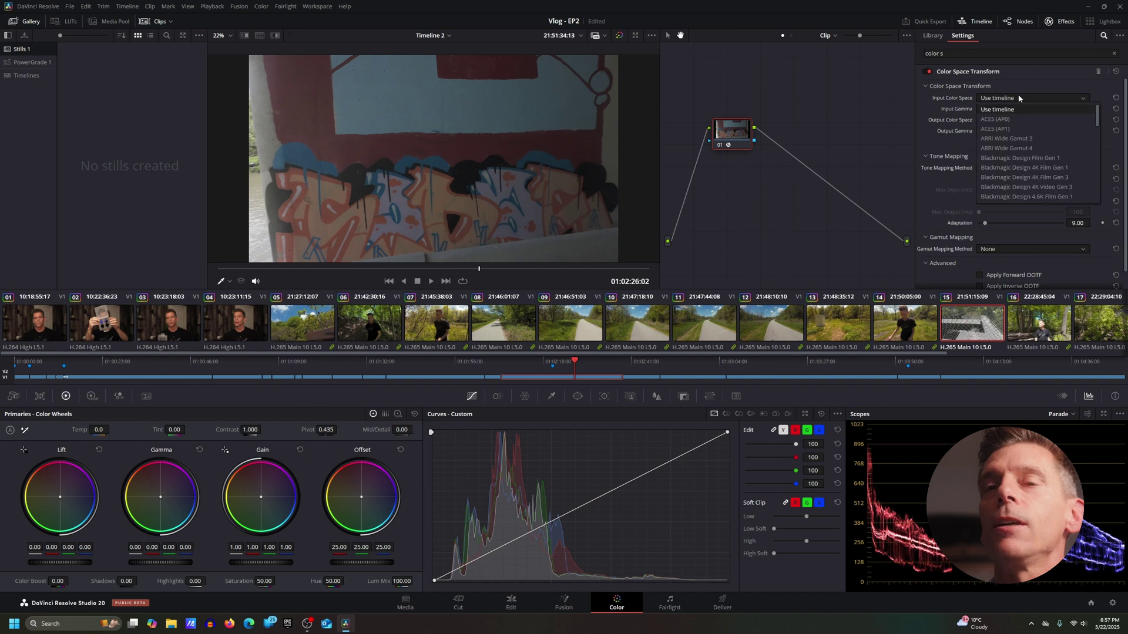
{"action": "scroll", "coordinate": [1019, 139], "scroll_direction": "down", "scroll_amount": 10}
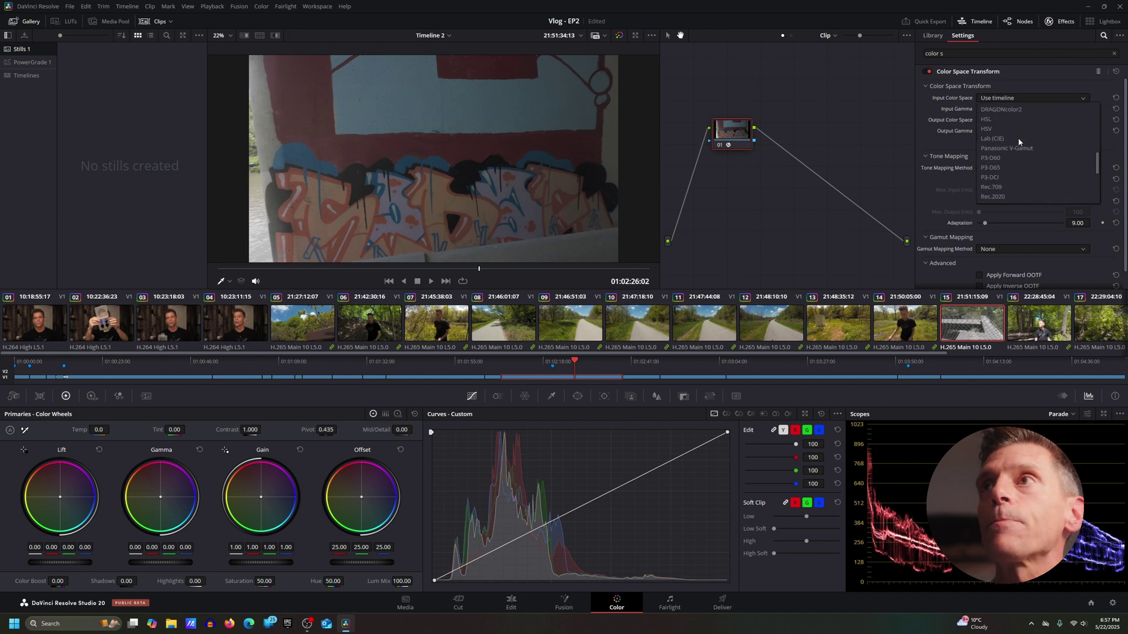
{"action": "scroll", "coordinate": [1017, 138], "scroll_direction": "up", "scroll_amount": 2}
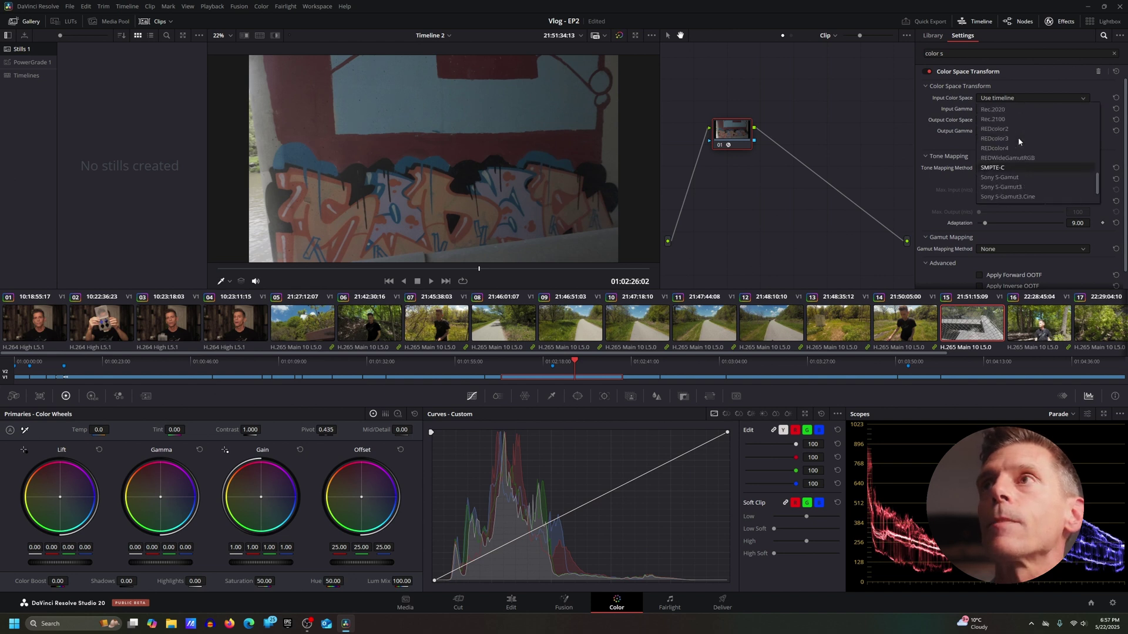
{"action": "left_click", "coordinate": [1011, 186]}
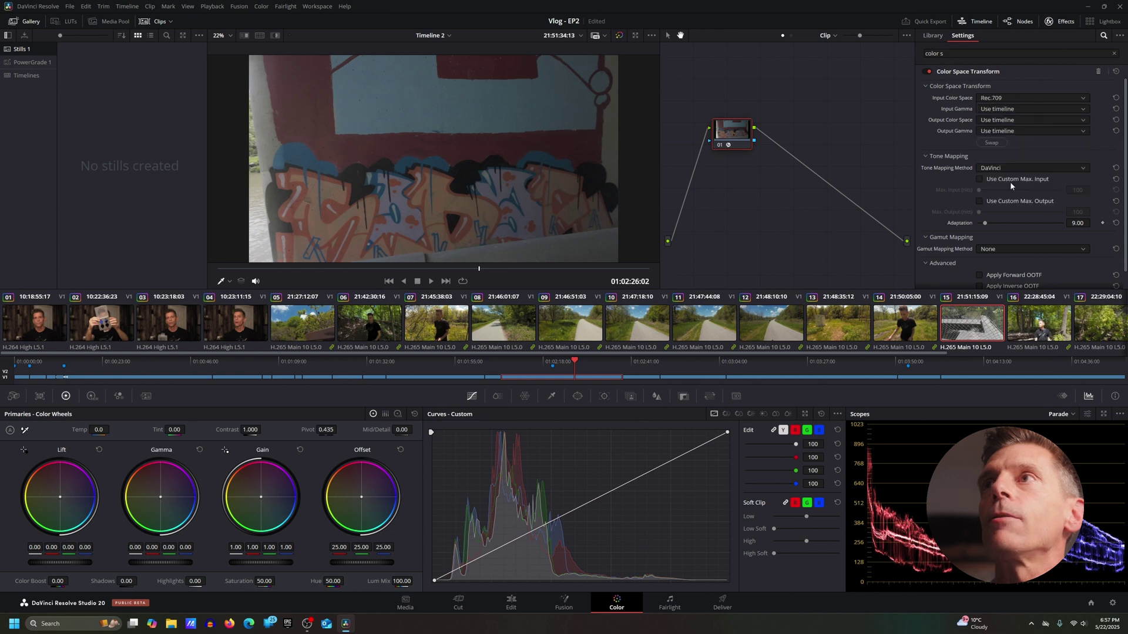
{"action": "left_click", "coordinate": [999, 112]}
{"action": "scroll", "coordinate": [1019, 169], "scroll_direction": "down", "scroll_amount": 3}
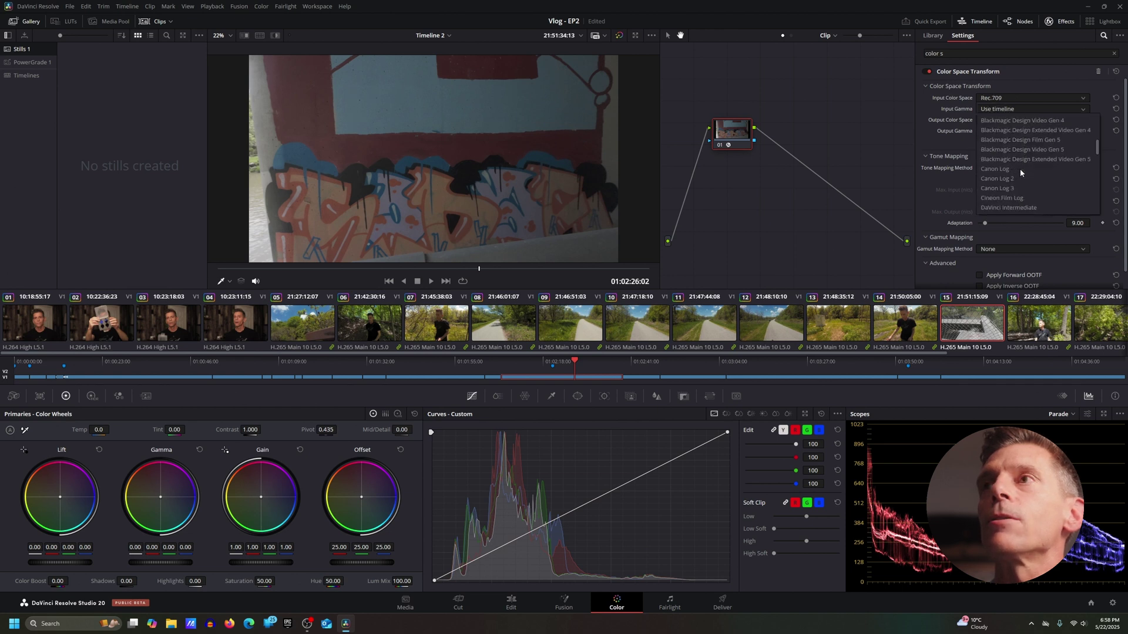
{"action": "scroll", "coordinate": [1020, 170], "scroll_direction": "down", "scroll_amount": 2}
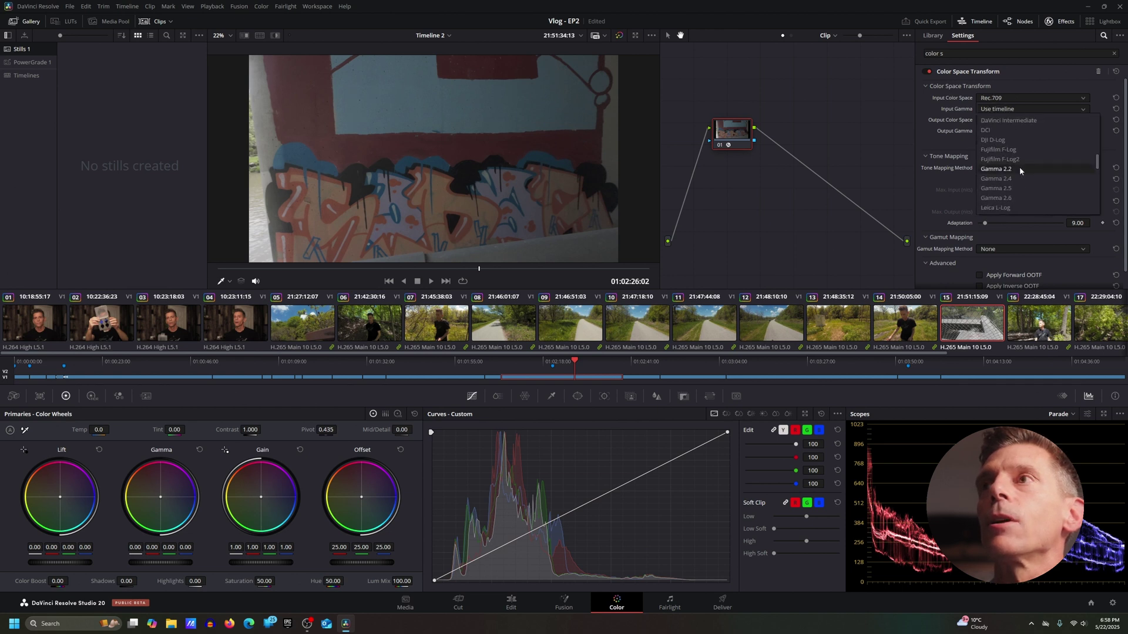
{"action": "left_click", "coordinate": [1010, 186]}
Step: Set the output to DaVinci Wide Gamut with DaVinci Intermediate gamma and reposition the node
{"action": "left_click", "coordinate": [1008, 121]}
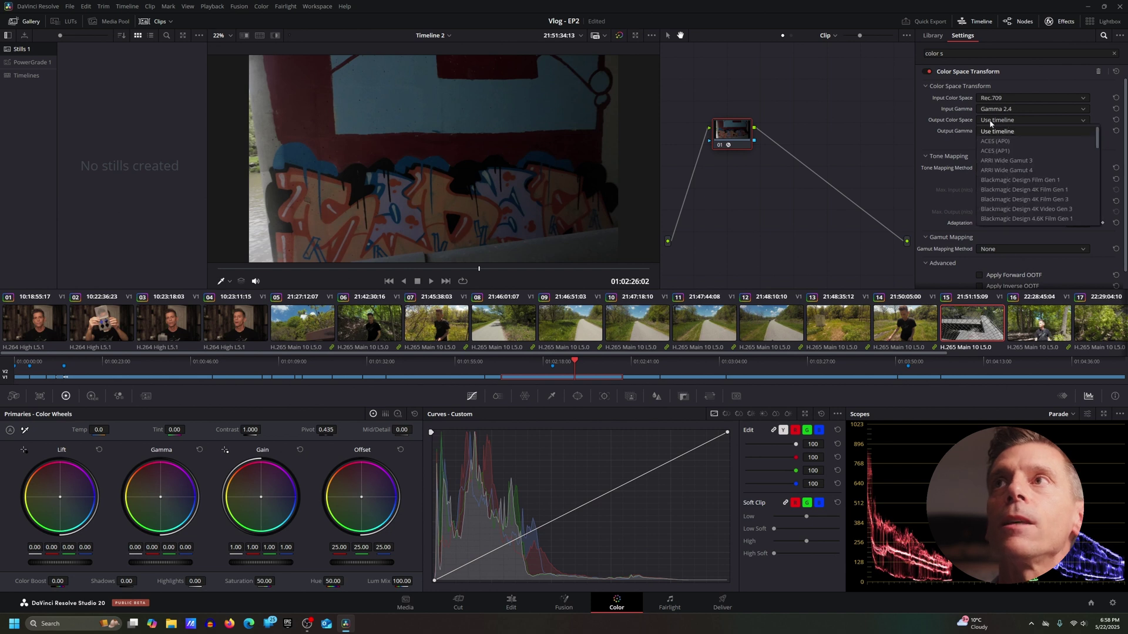
{"action": "scroll", "coordinate": [1011, 184], "scroll_direction": "down", "scroll_amount": 3}
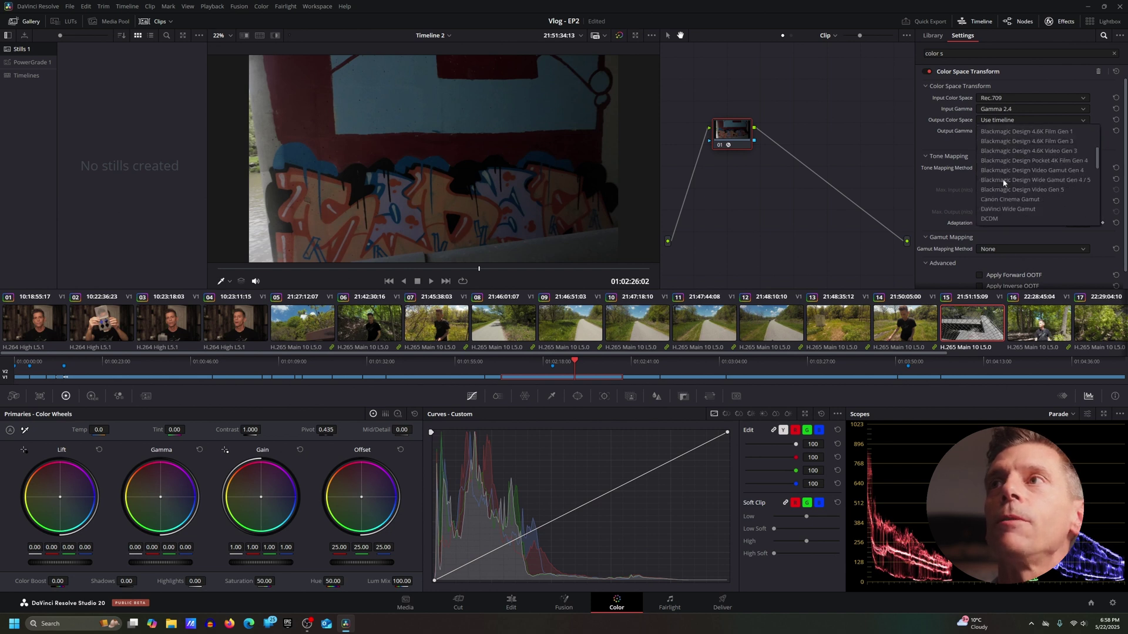
{"action": "left_click", "coordinate": [996, 210]}
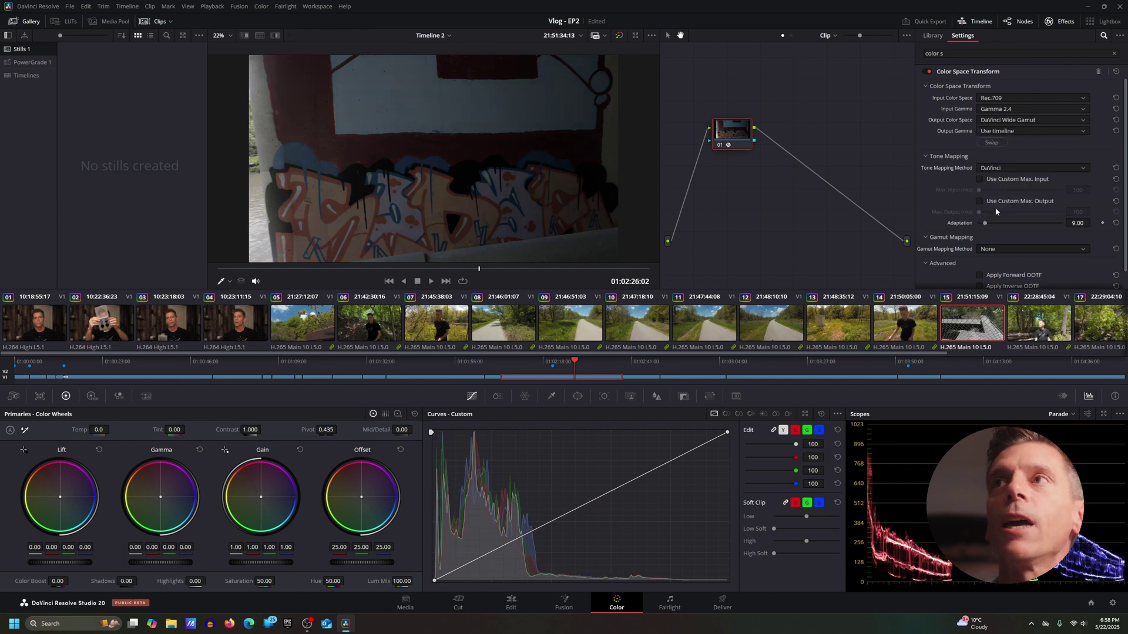
{"action": "left_click", "coordinate": [1012, 131]}
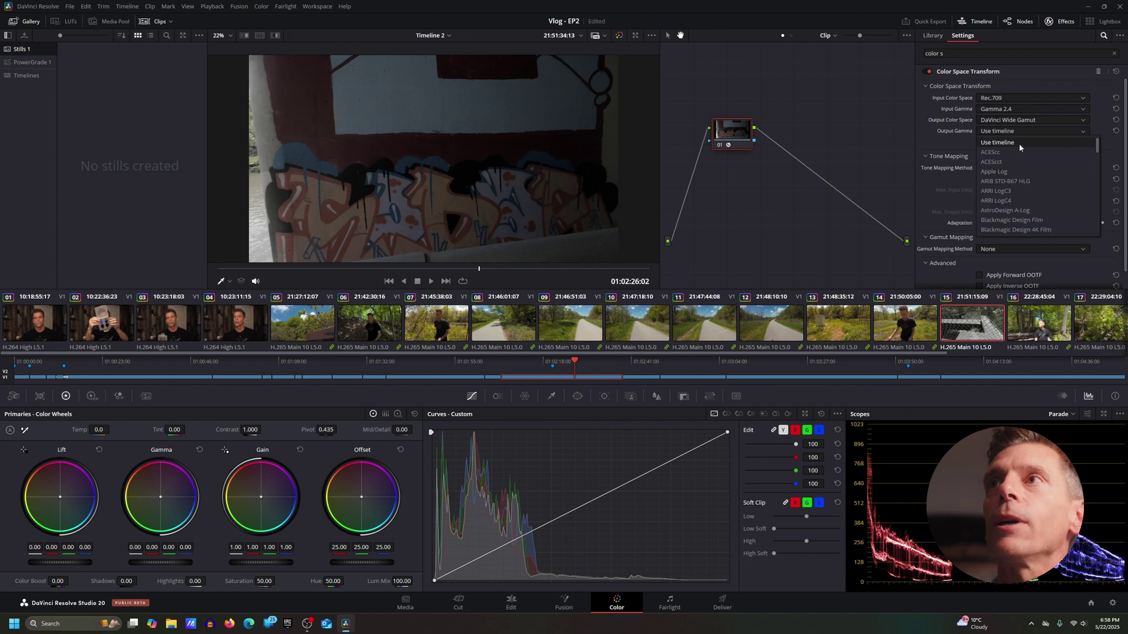
{"action": "scroll", "coordinate": [1020, 152], "scroll_direction": "down", "scroll_amount": 3}
{"action": "left_click", "coordinate": [1017, 175]}
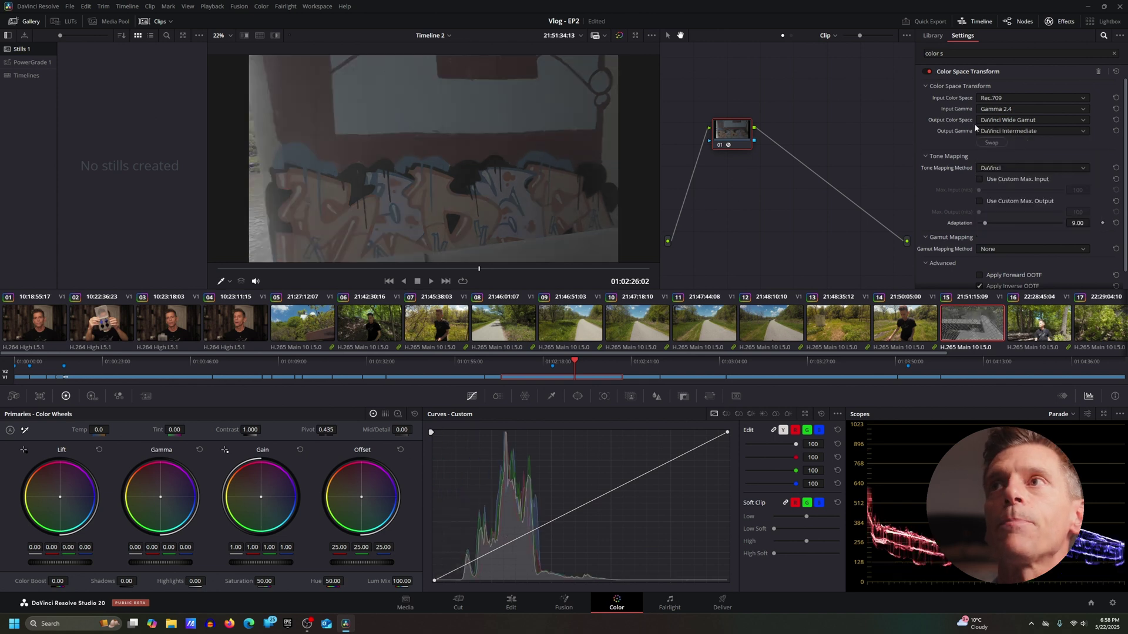
{"action": "left_click_drag", "start_coordinate": [728, 133], "coordinate": [729, 131]}
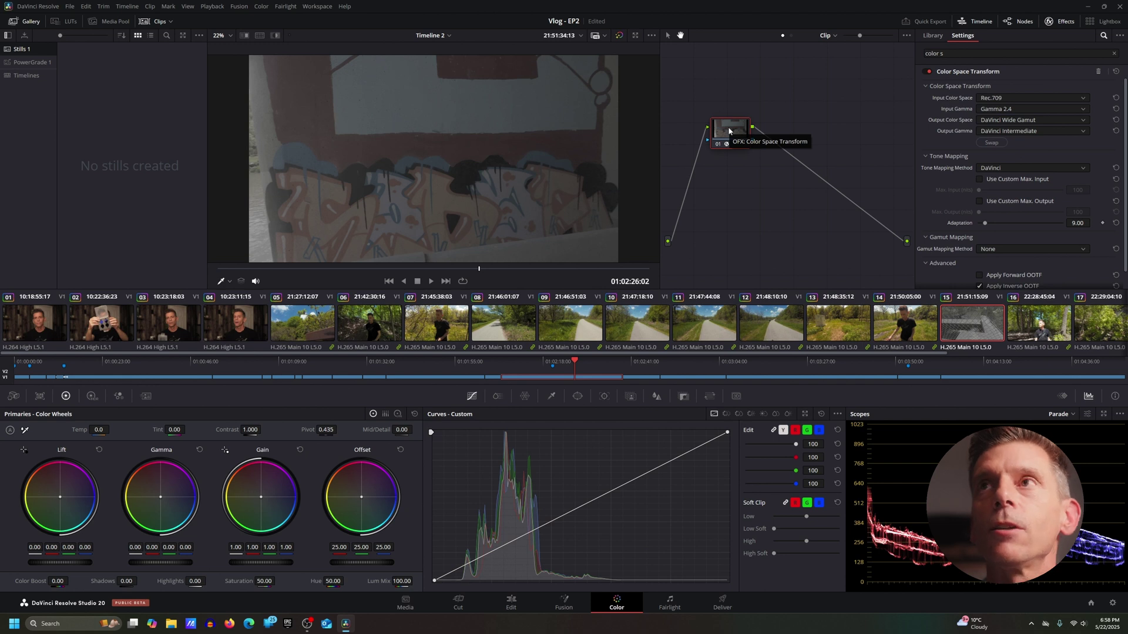
{"action": "left_click_drag", "start_coordinate": [729, 131], "coordinate": [716, 143]}
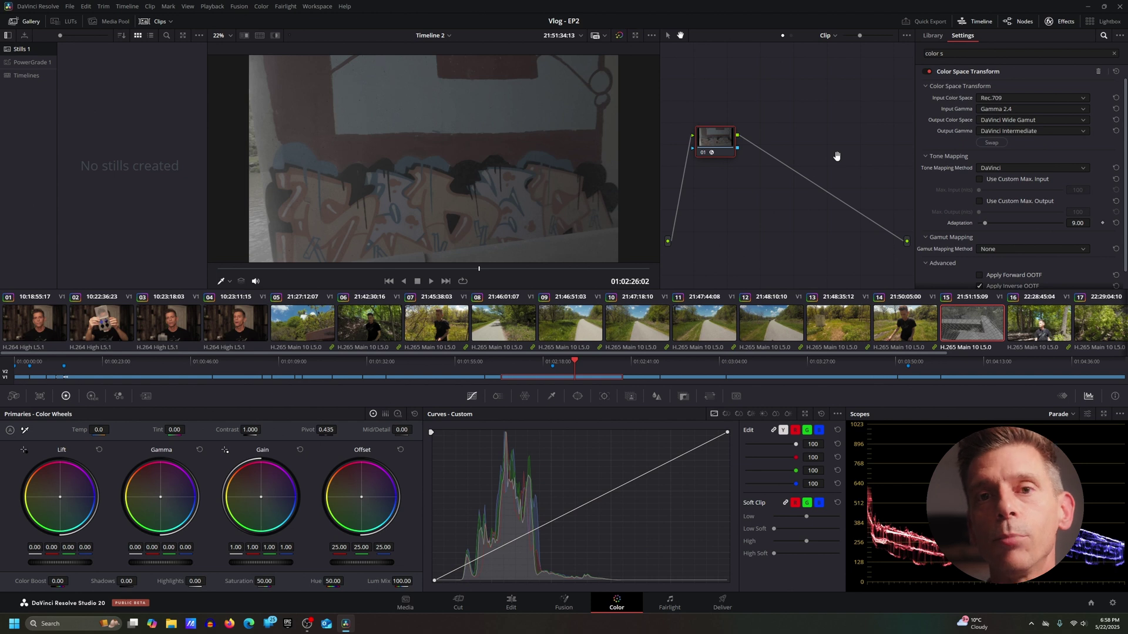
Step: Add serial node 02 and apply Color Space Transform to it
{"action": "key", "text": "alt+s"}
{"action": "left_click_drag", "start_coordinate": [774, 141], "coordinate": [850, 141]}
{"action": "left_click_drag", "start_coordinate": [955, 87], "coordinate": [846, 144]}
Step: Label nodes 01 and 02 as 'CST'
{"action": "left_click", "coordinate": [712, 144]}
{"action": "right_click", "coordinate": [714, 138]}
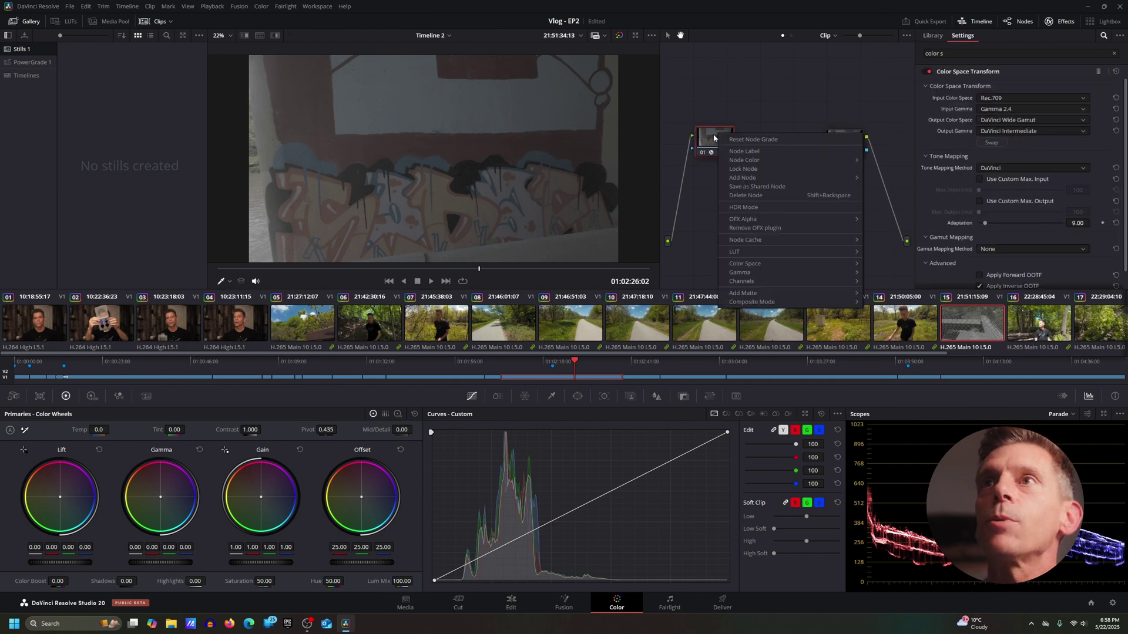
{"action": "left_click", "coordinate": [754, 151]}
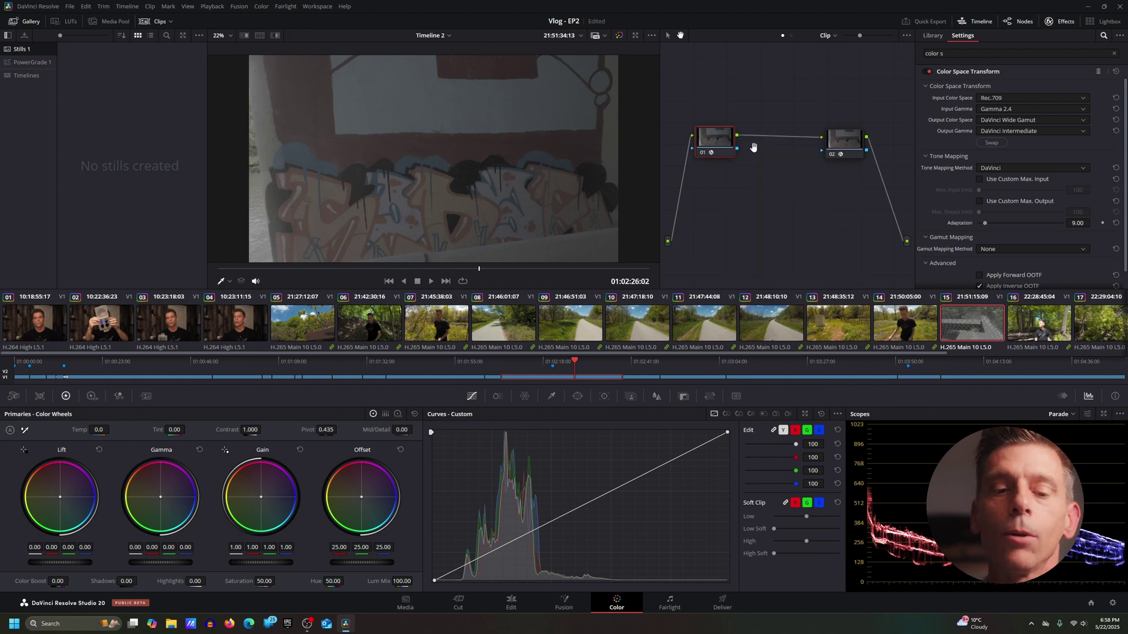
{"action": "type", "text": "CST"}
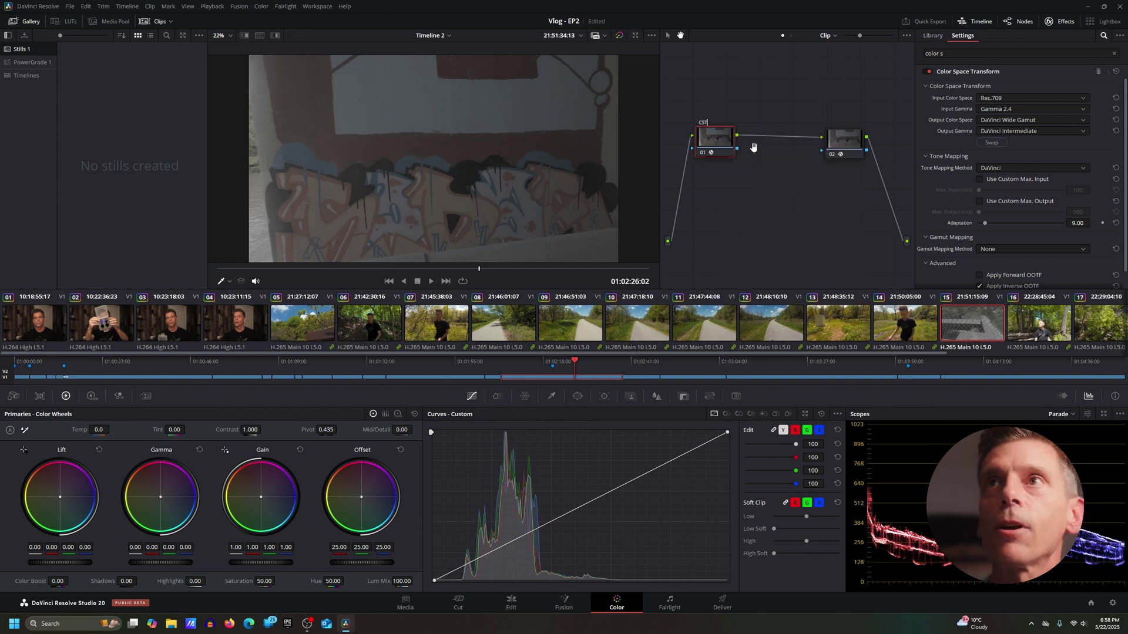
{"action": "left_click_drag", "start_coordinate": [843, 143], "coordinate": [847, 141]}
{"action": "right_click", "coordinate": [848, 141]}
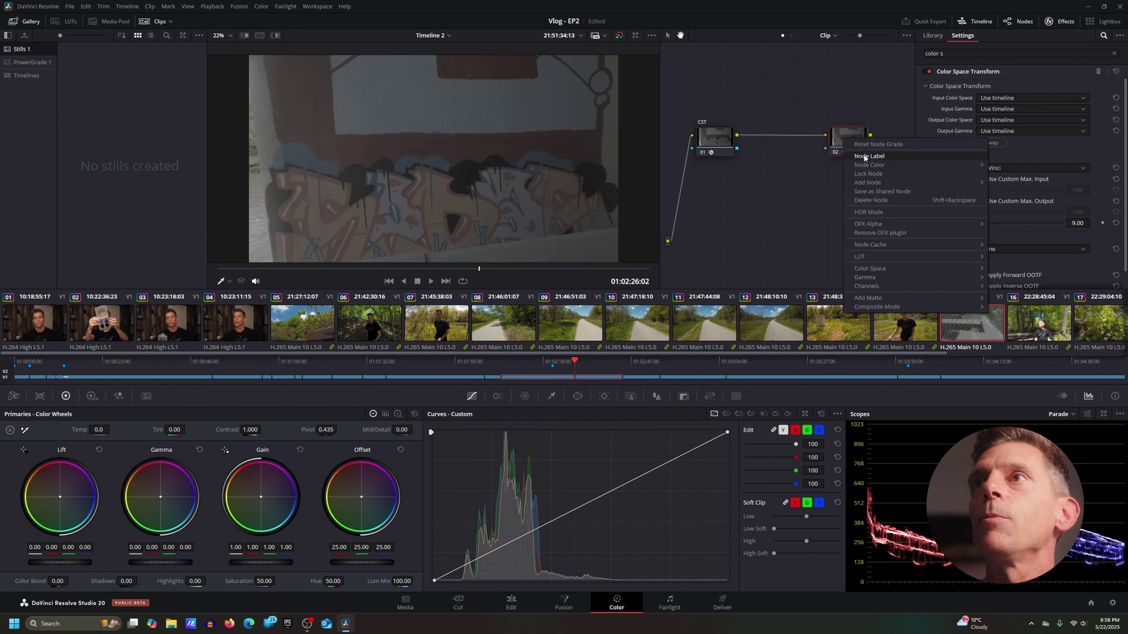
{"action": "left_click", "coordinate": [867, 156]}
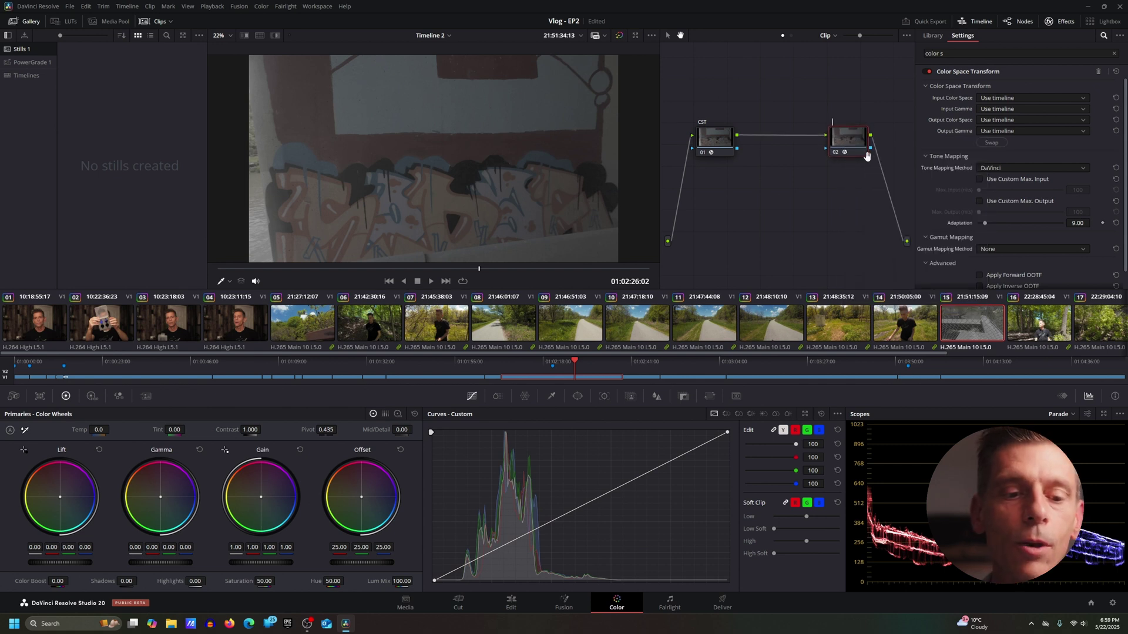
{"action": "type", "text": "CST"}
{"action": "key", "text": "Return"}
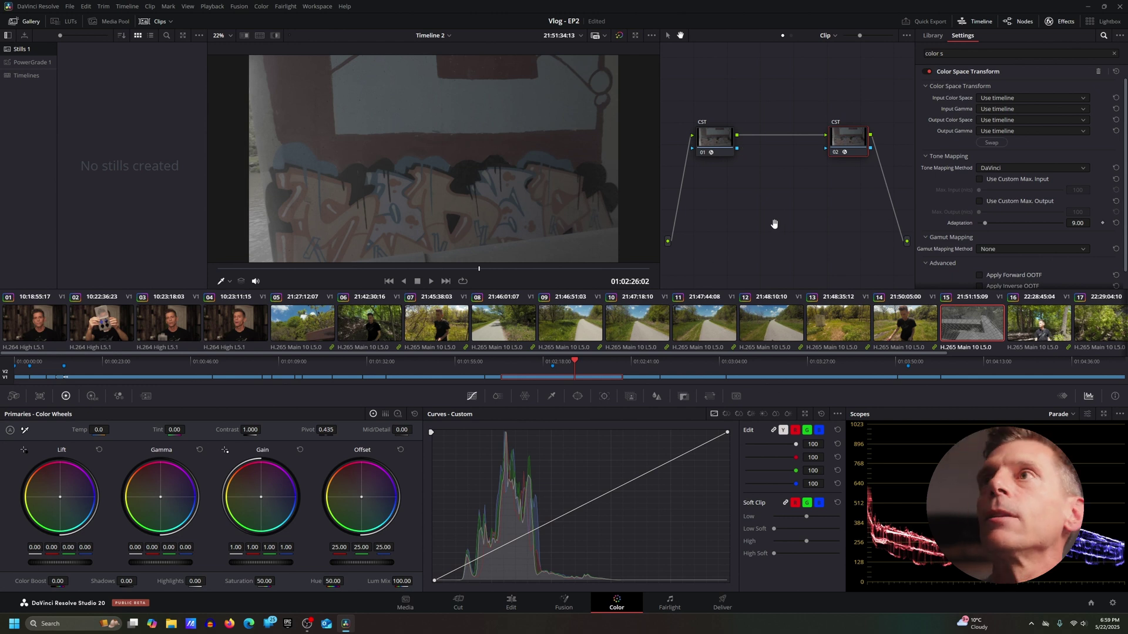
{"action": "left_click_drag", "start_coordinate": [848, 142], "coordinate": [852, 144]}
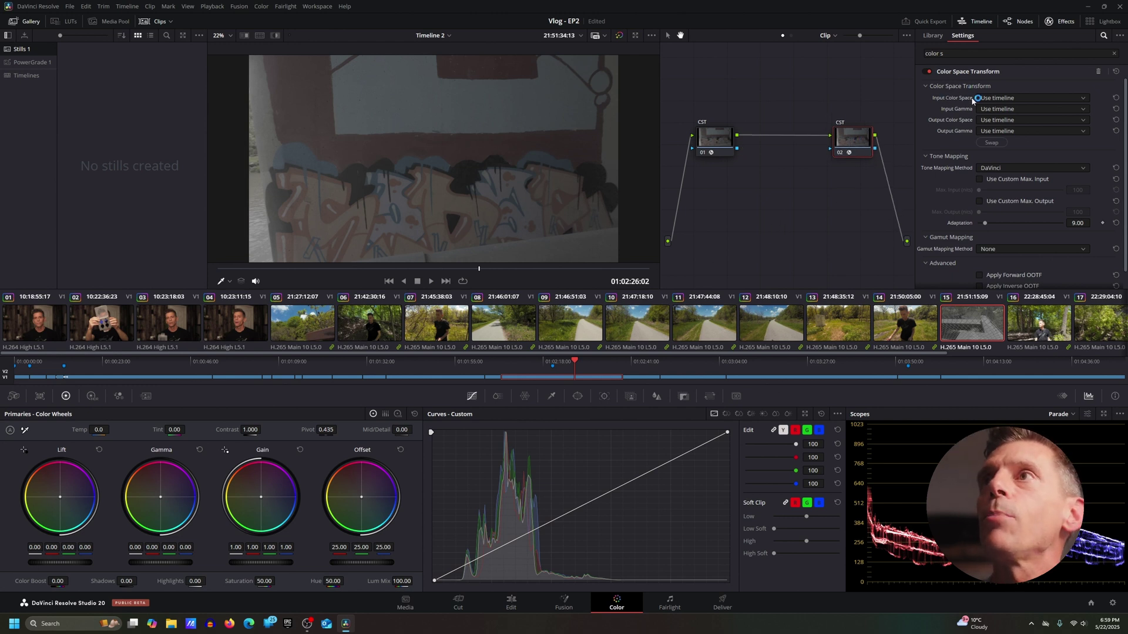
Step: Set node 02's input to DaVinci Wide Gamut with DaVinci Intermediate gamma
{"action": "left_click", "coordinate": [1005, 99]}
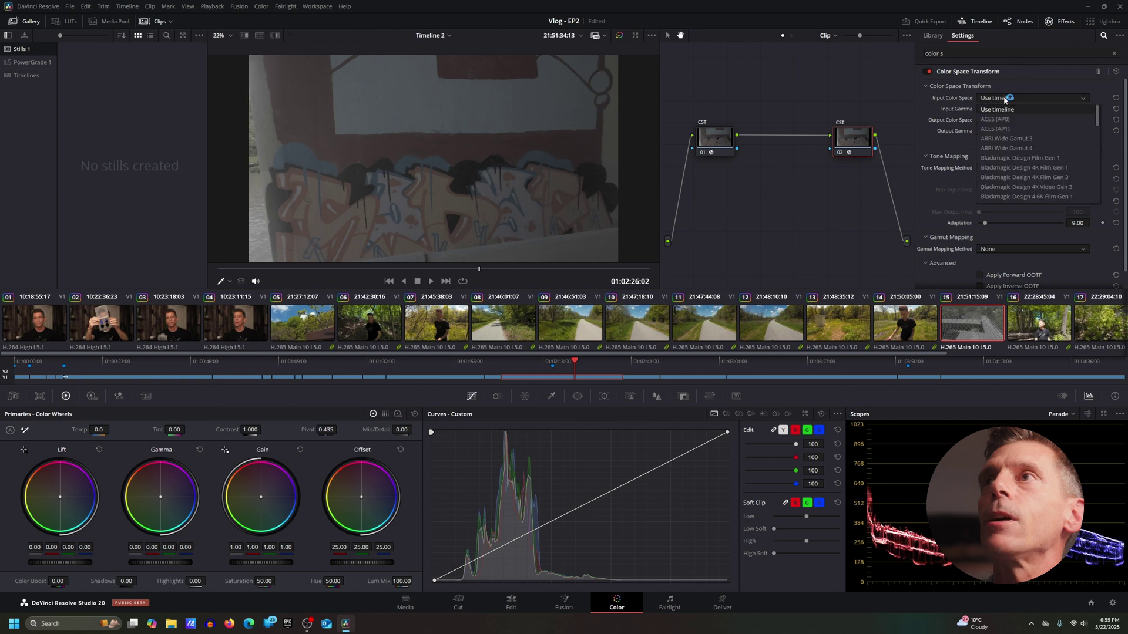
{"action": "scroll", "coordinate": [1010, 147], "scroll_direction": "down", "scroll_amount": 3}
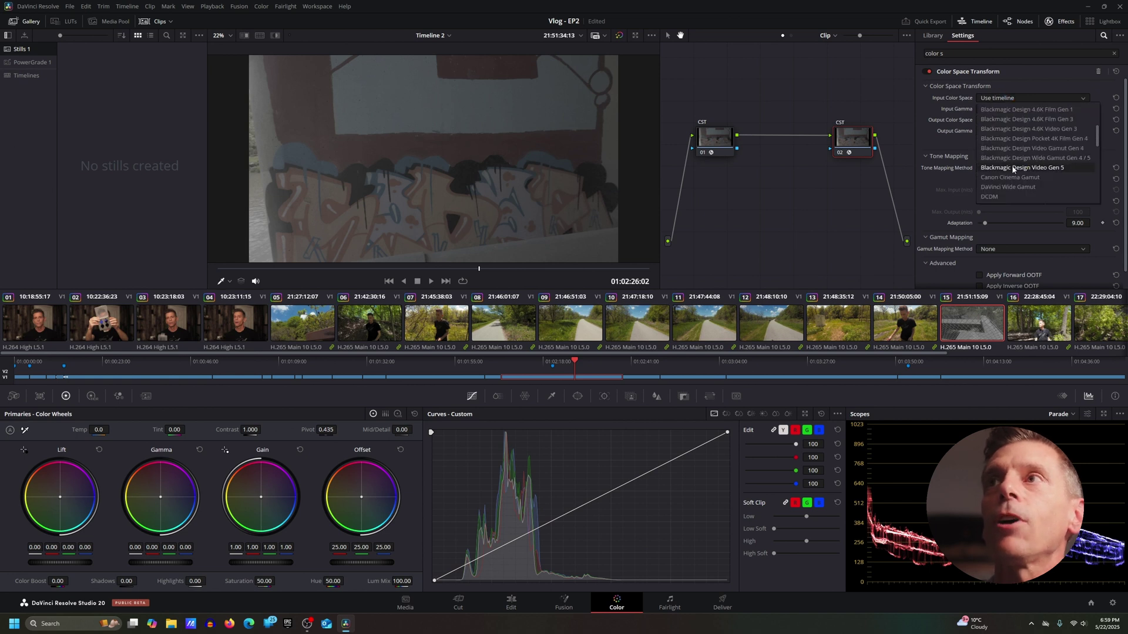
{"action": "left_click", "coordinate": [1023, 188]}
{"action": "left_click", "coordinate": [997, 121]}
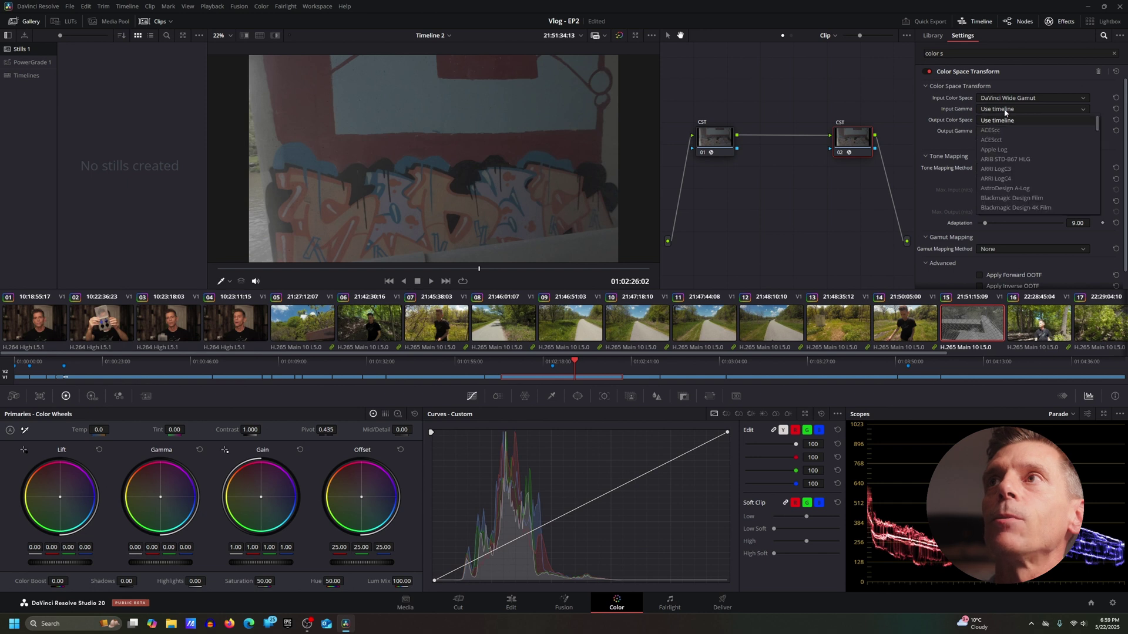
{"action": "scroll", "coordinate": [1008, 176], "scroll_direction": "down", "scroll_amount": 1}
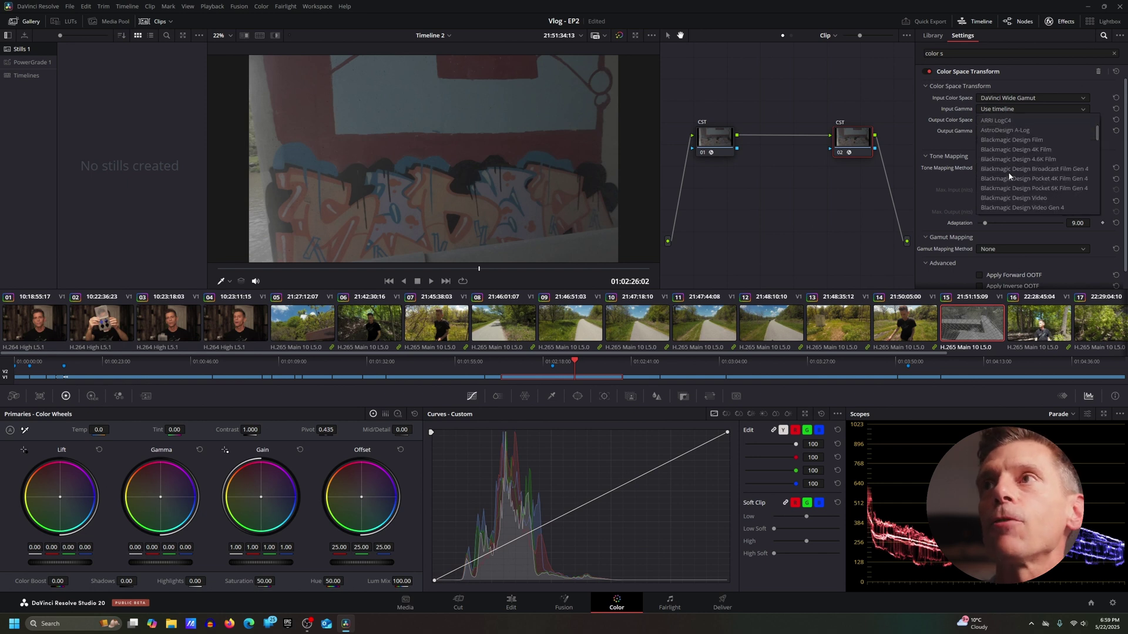
{"action": "scroll", "coordinate": [1008, 171], "scroll_direction": "down", "scroll_amount": 3}
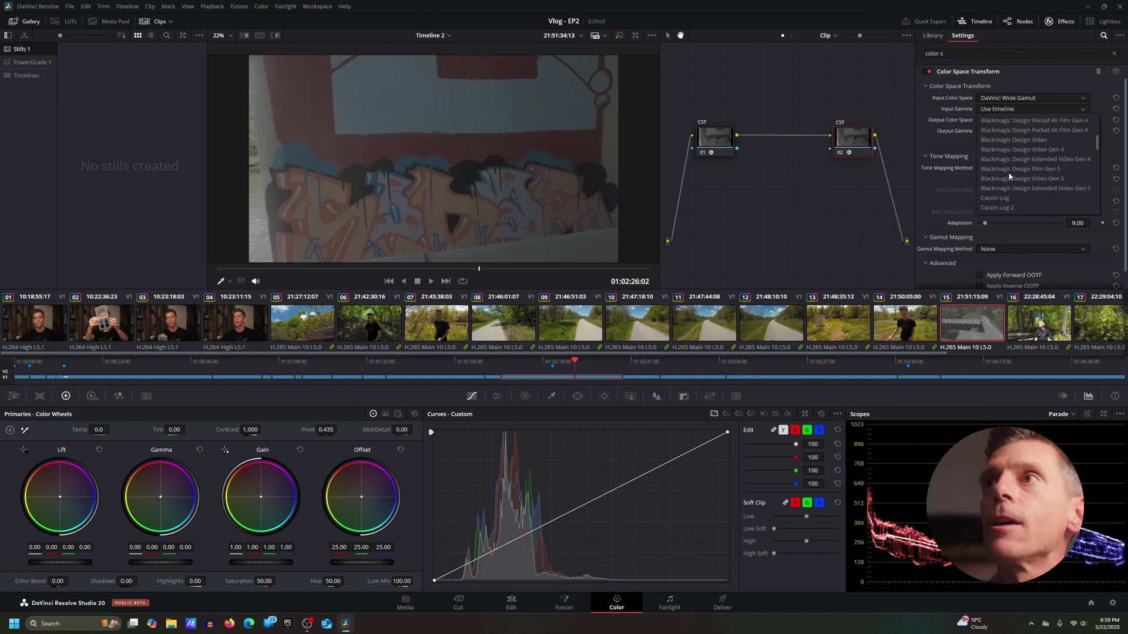
{"action": "left_click", "coordinate": [1008, 207]}
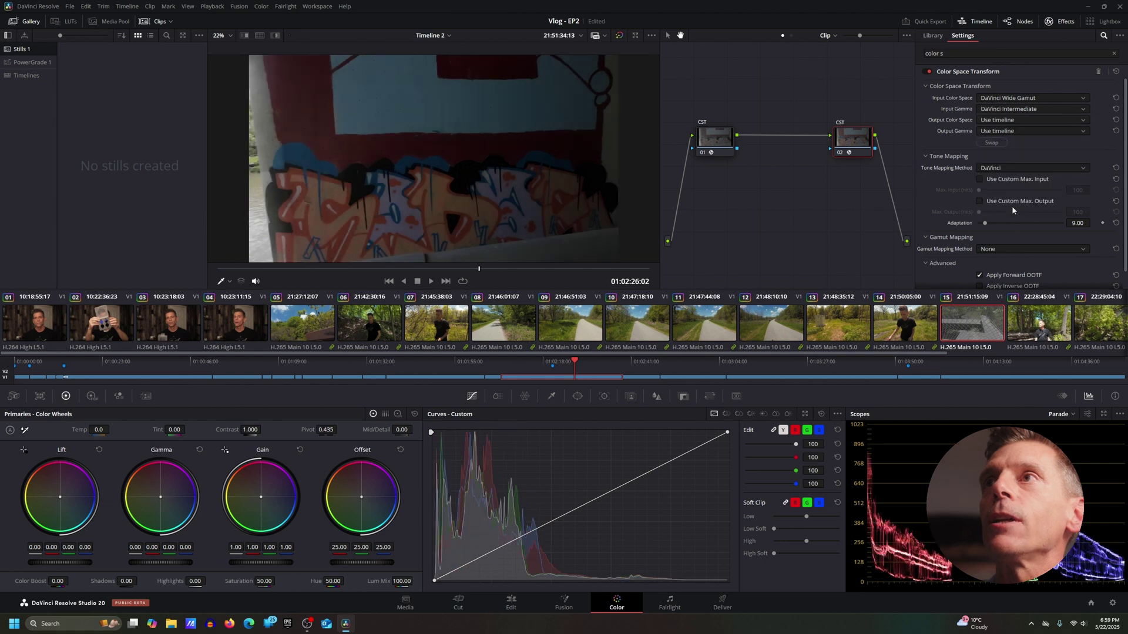
Step: Set node 02's output to Rec.709 colour space with Gamma 2.4
{"action": "left_click", "coordinate": [996, 121]}
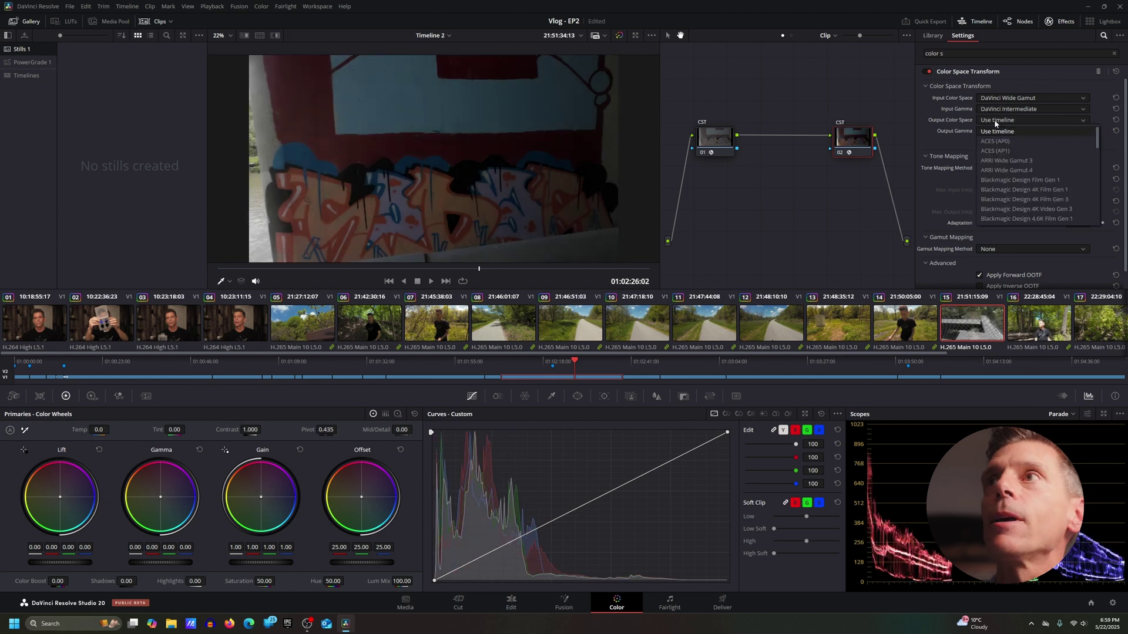
{"action": "left_click", "coordinate": [992, 121]}
{"action": "left_click", "coordinate": [1002, 121]}
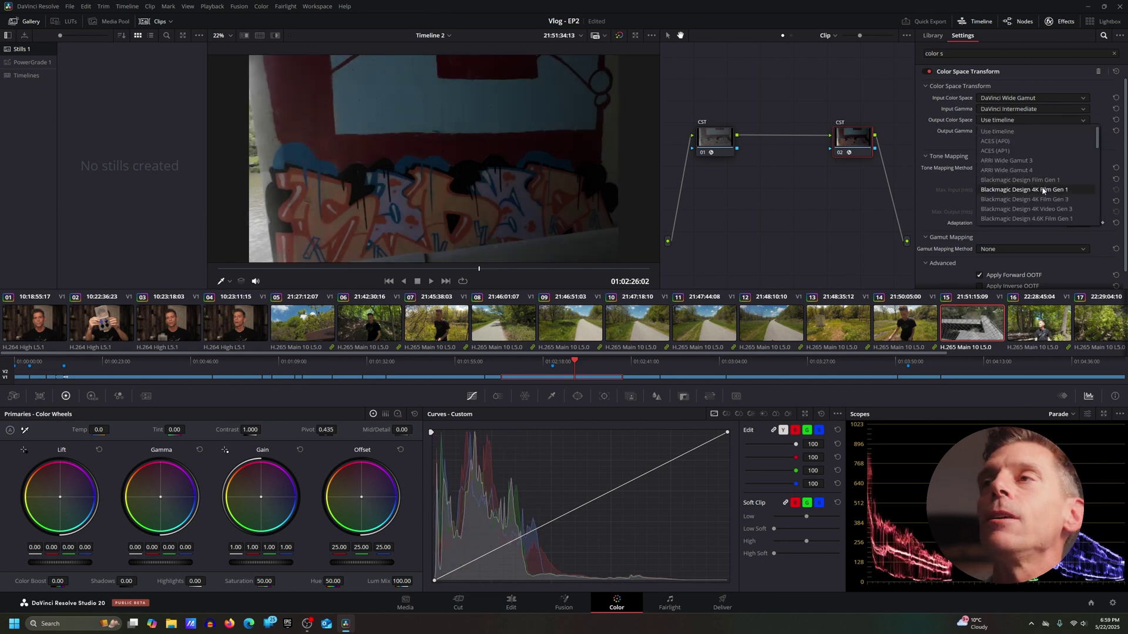
{"action": "scroll", "coordinate": [1026, 198], "scroll_direction": "down", "scroll_amount": 5}
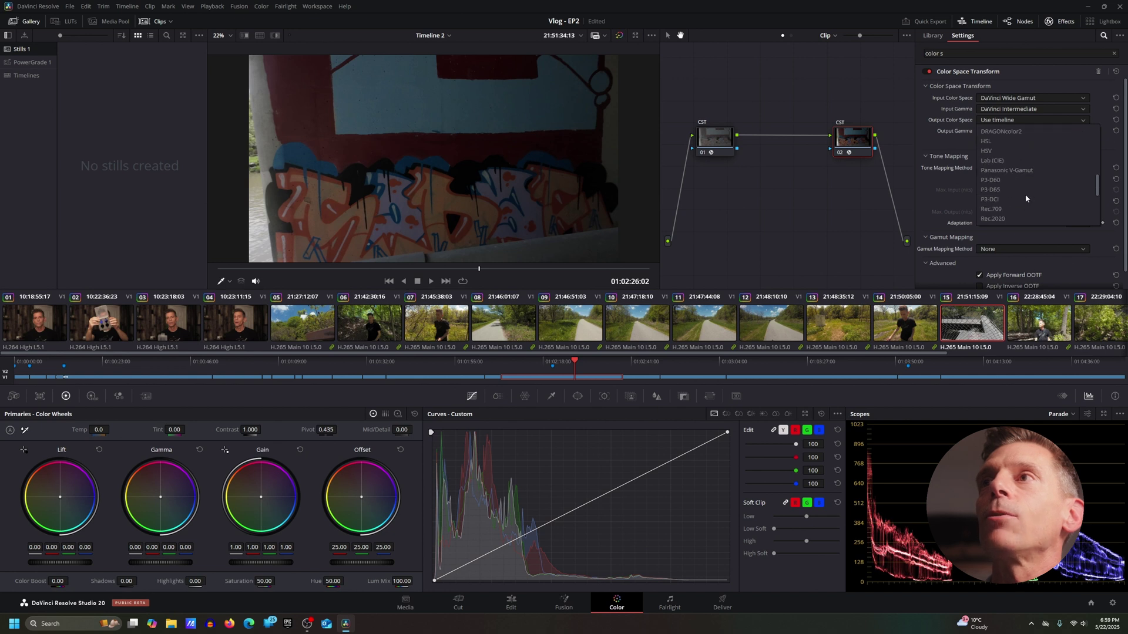
{"action": "left_click", "coordinate": [993, 180]}
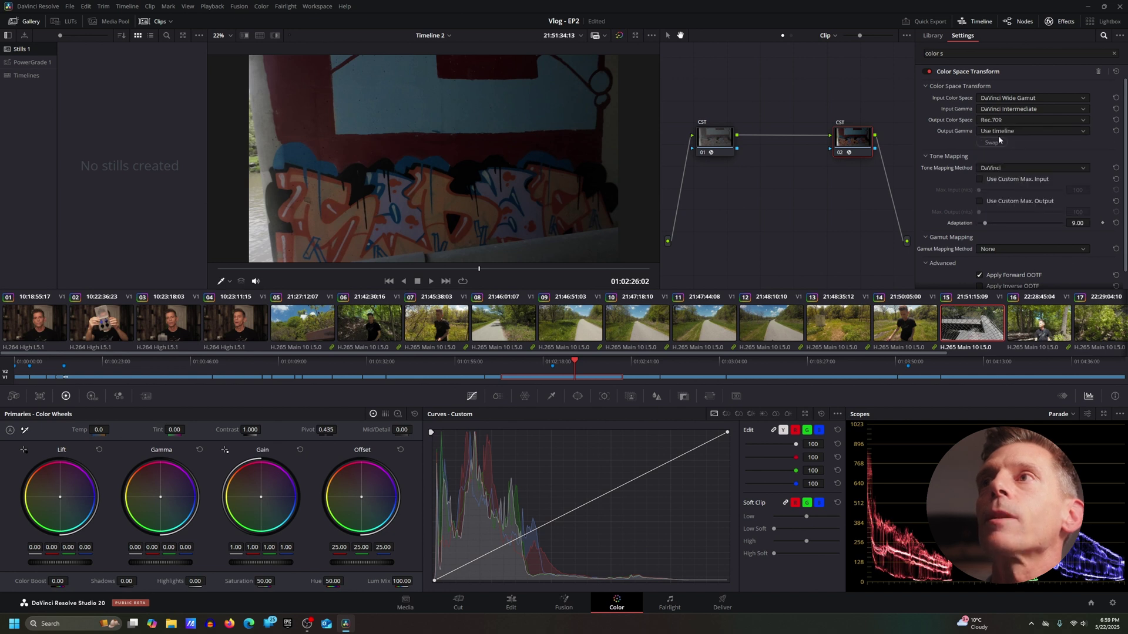
{"action": "left_click", "coordinate": [1006, 132]}
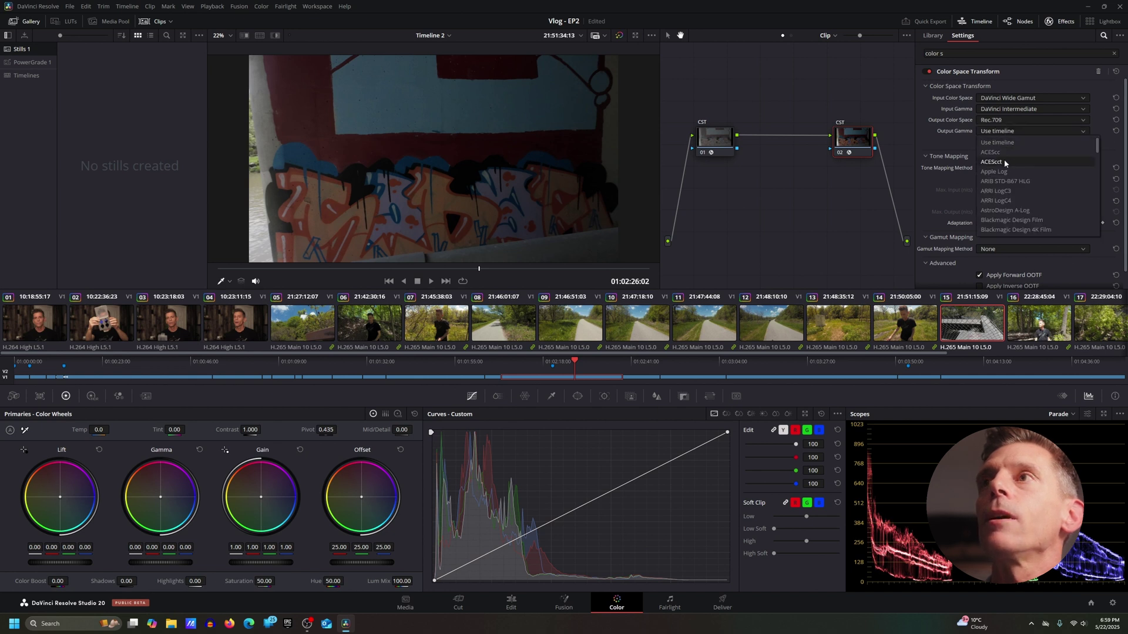
{"action": "scroll", "coordinate": [1007, 175], "scroll_direction": "down", "scroll_amount": 6}
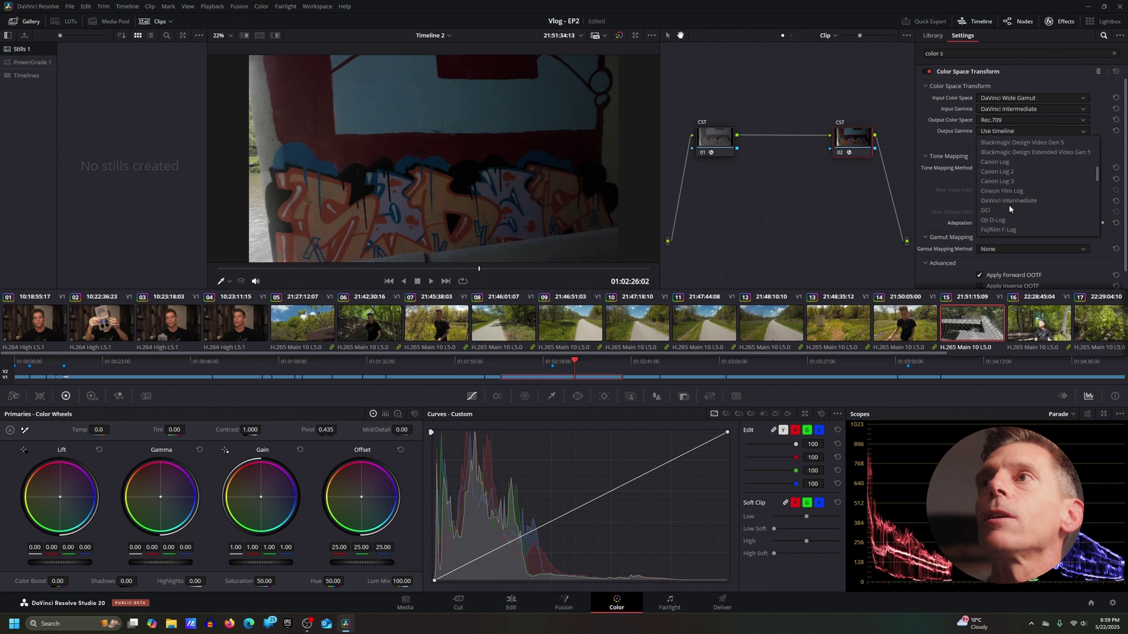
{"action": "left_click", "coordinate": [1003, 200]}
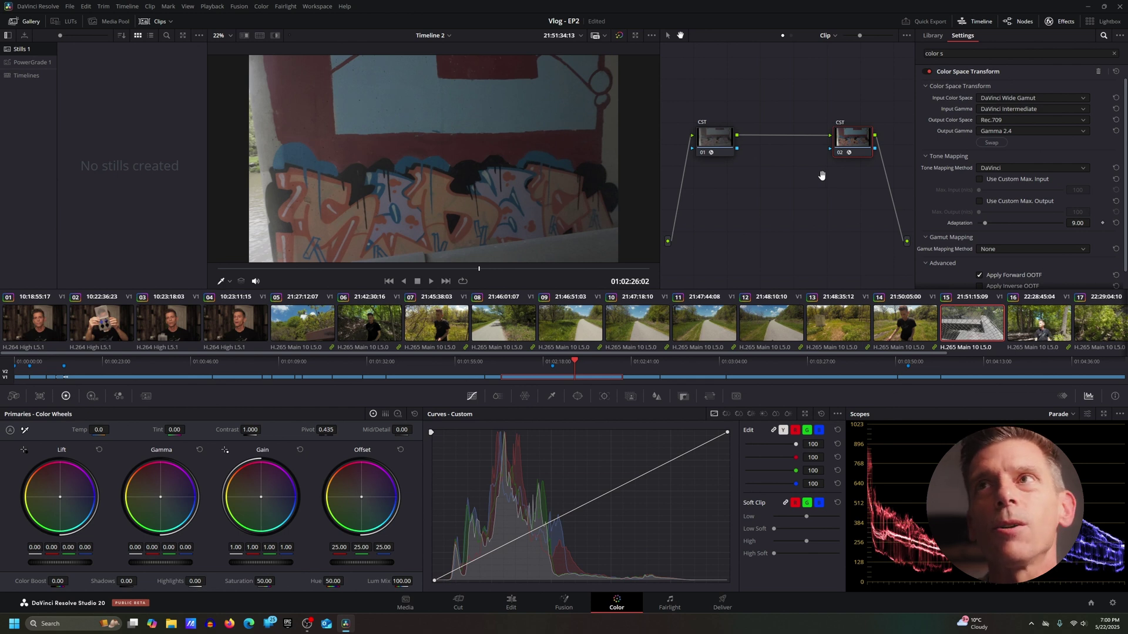
Step: Select CST node 01 to show its Rec.709 Gamma 2.4 to DaVinci Wide Gamut Intermediate settings, and nudge it slightly right
{"action": "left_click", "coordinate": [715, 138]}
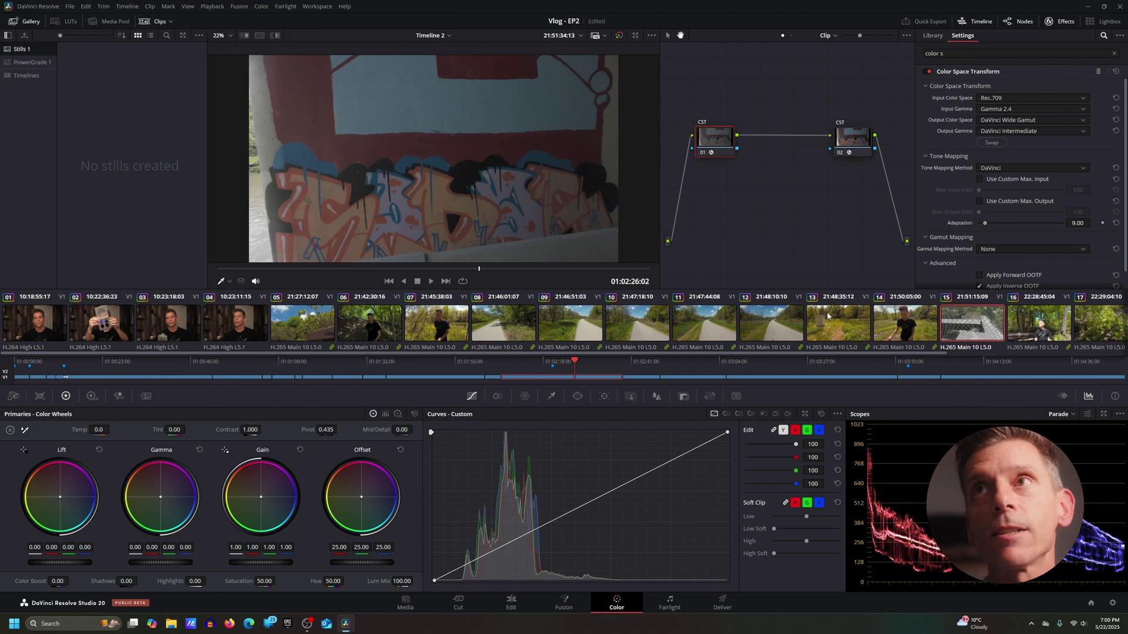
{"action": "left_click_drag", "start_coordinate": [718, 146], "coordinate": [726, 145]}
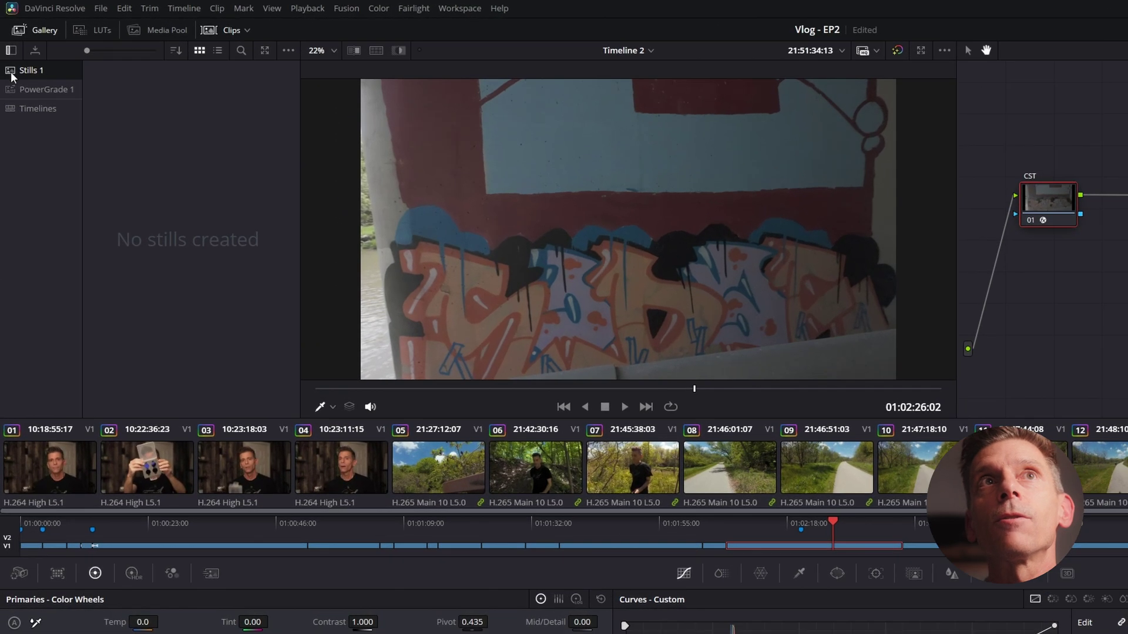
Step: Grab still 1.15.1 of the graded graffiti frame into Stills 1, then show the PowerGrade 1 album
{"action": "left_click", "coordinate": [11, 51]}
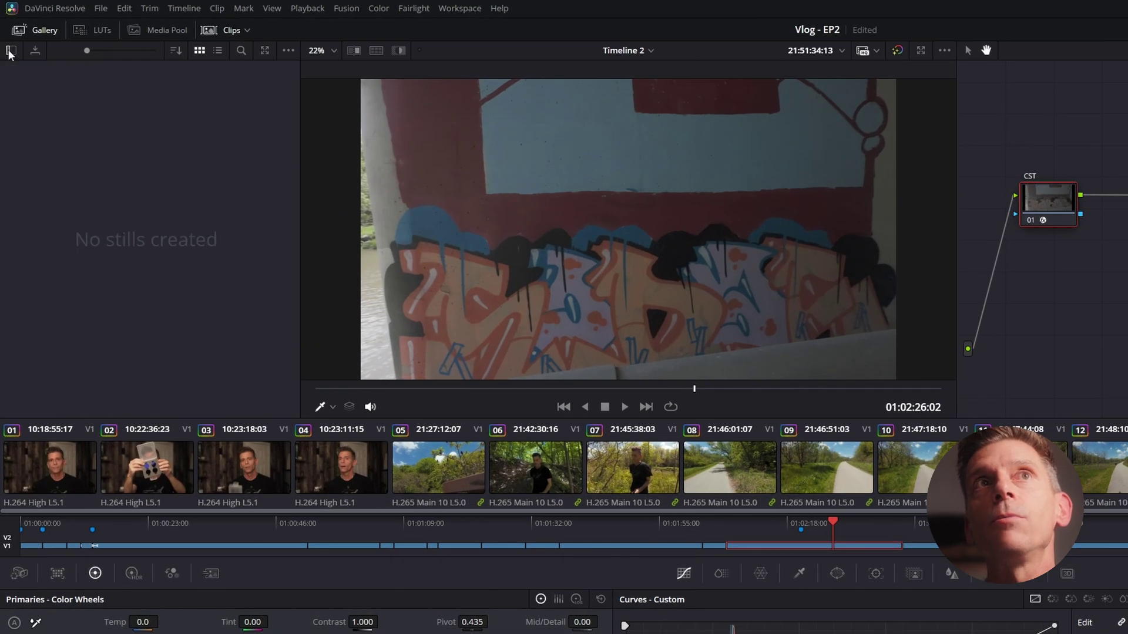
{"action": "left_click", "coordinate": [11, 51]}
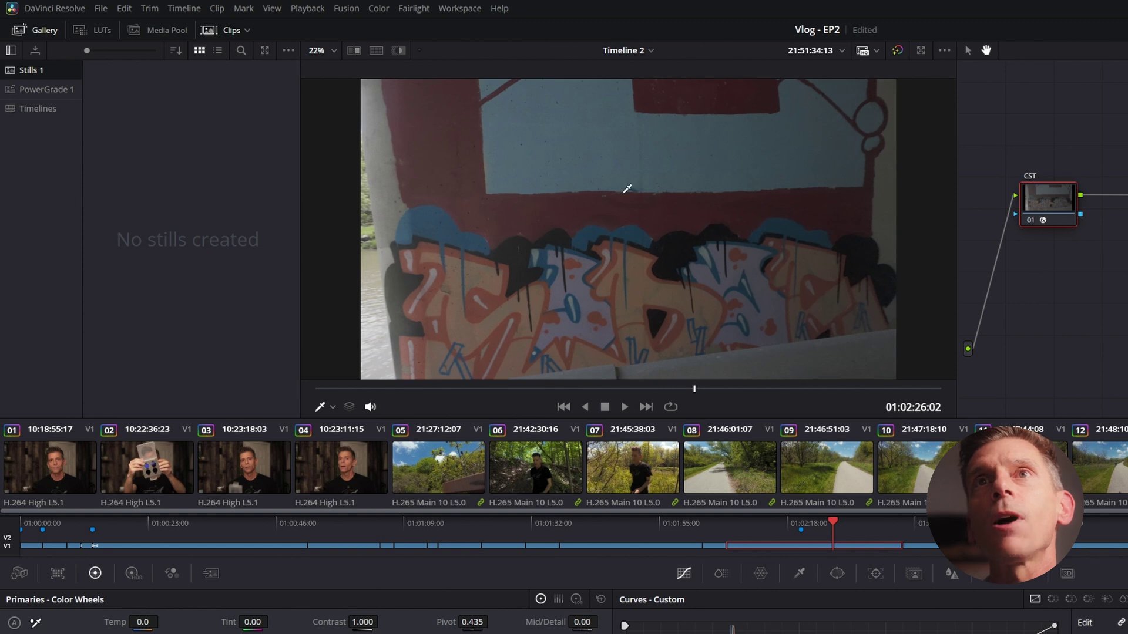
{"action": "right_click", "coordinate": [626, 192]}
{"action": "left_click", "coordinate": [714, 209]}
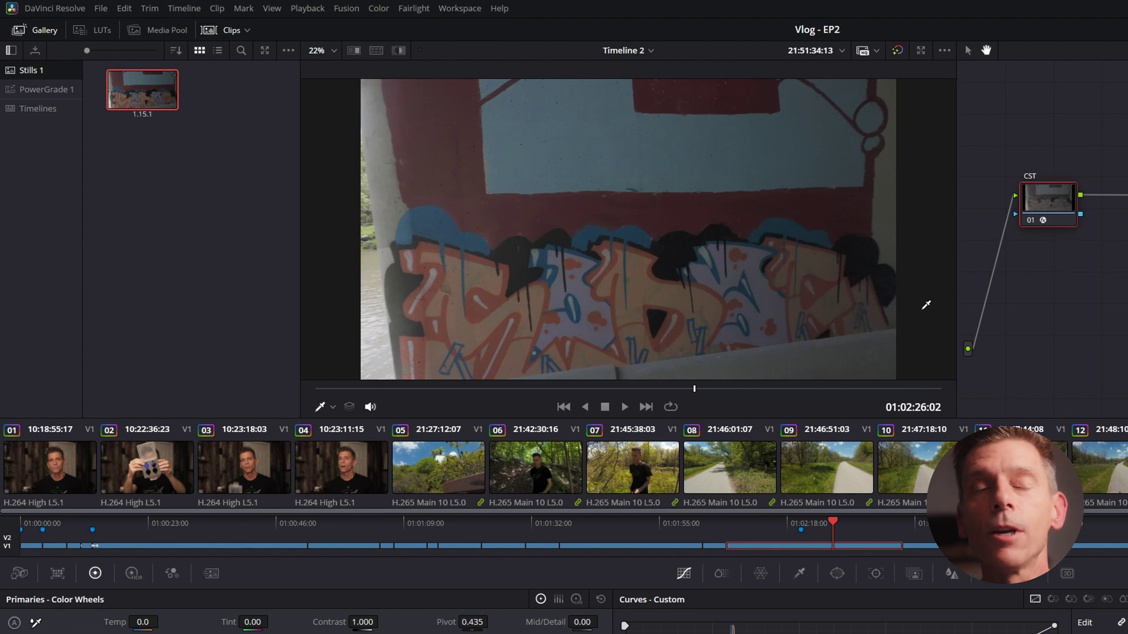
{"action": "left_click", "coordinate": [51, 93]}
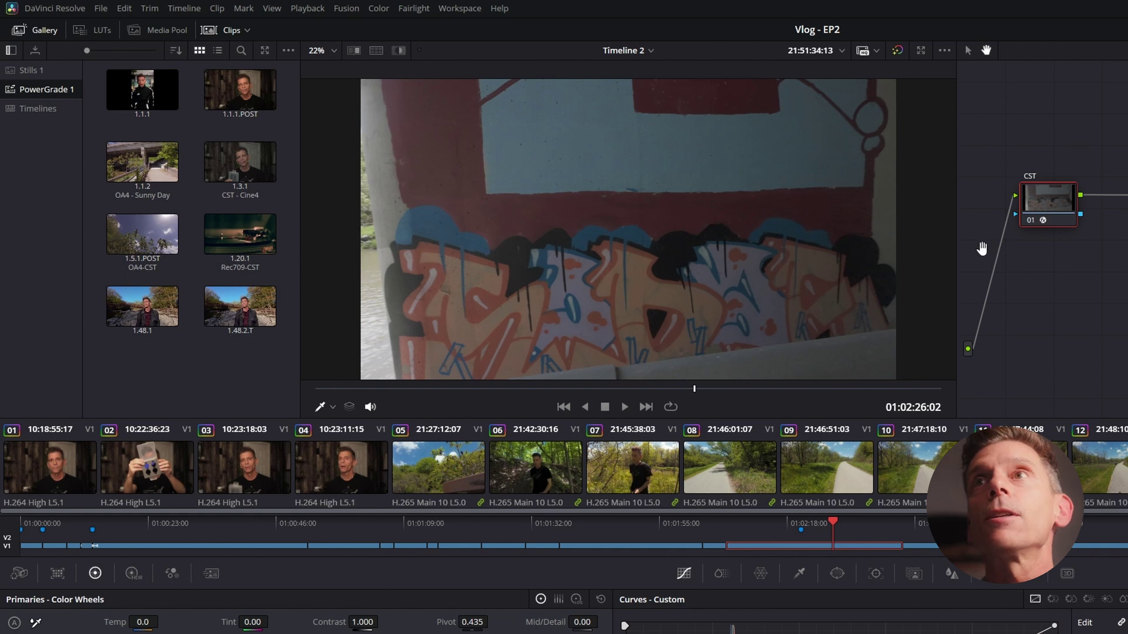
Step: Grab the CST grade as still 1.15.1 in PowerGrade 1, check the Stills menu, and open the still's options
{"action": "right_click", "coordinate": [636, 207]}
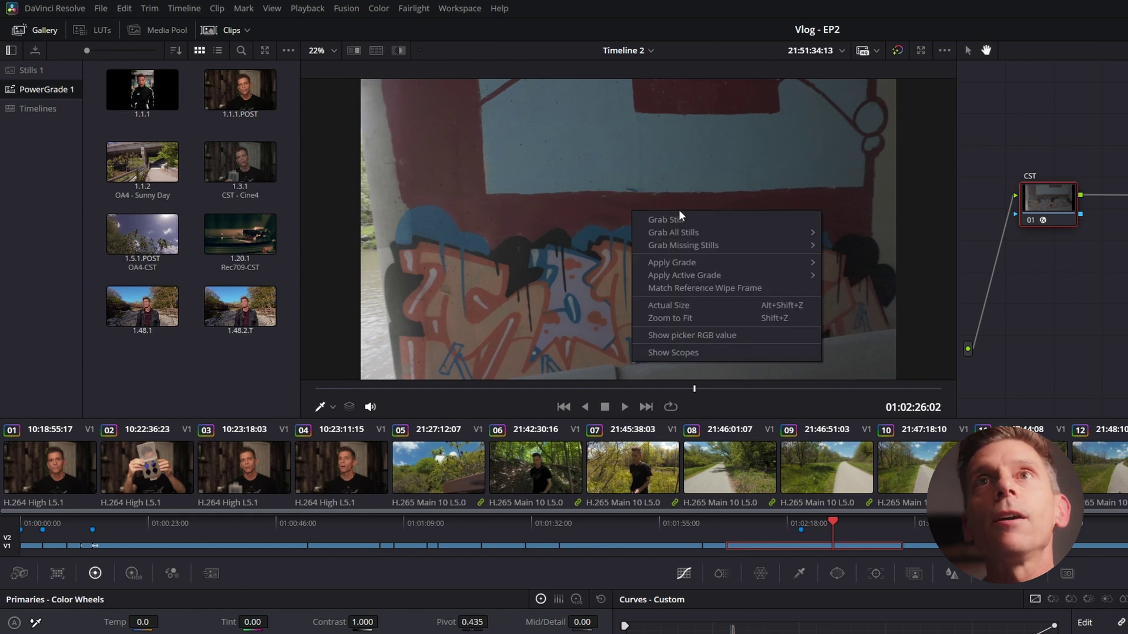
{"action": "left_click", "coordinate": [688, 218]}
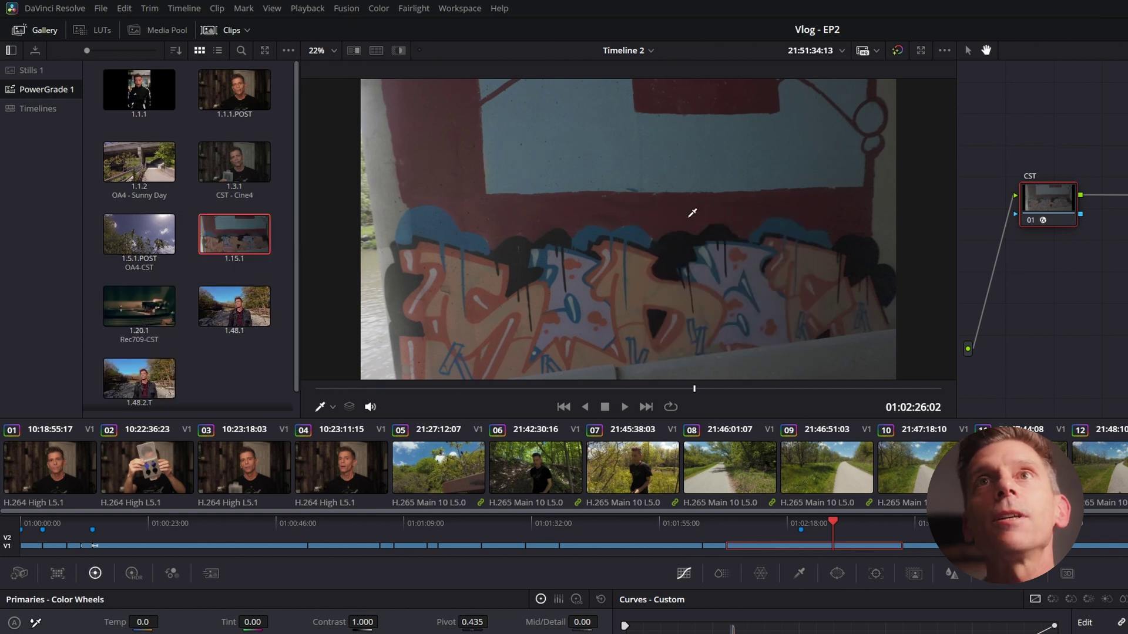
{"action": "left_click", "coordinate": [378, 8]}
{"action": "mouse_move", "coordinate": [416, 67]}
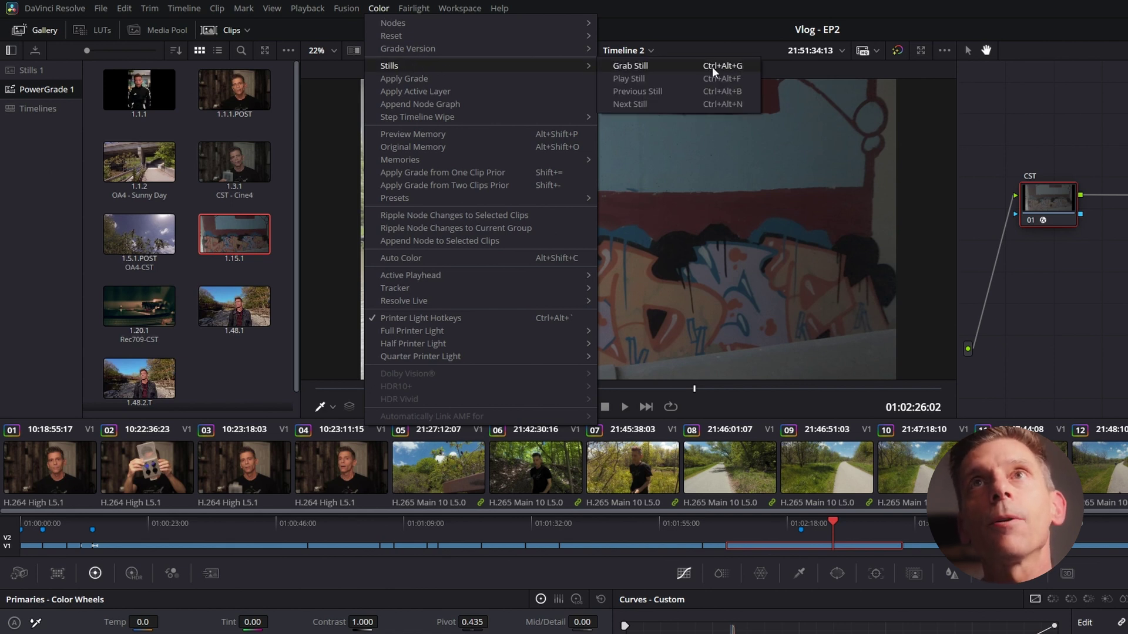
{"action": "left_click", "coordinate": [1017, 260]}
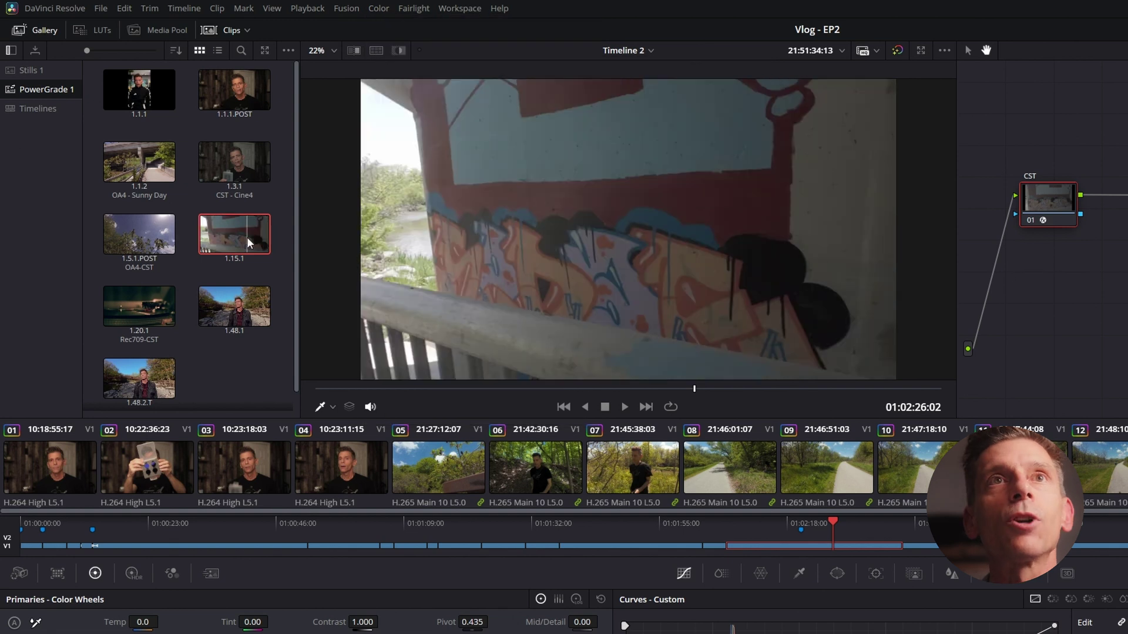
{"action": "right_click", "coordinate": [255, 241]}
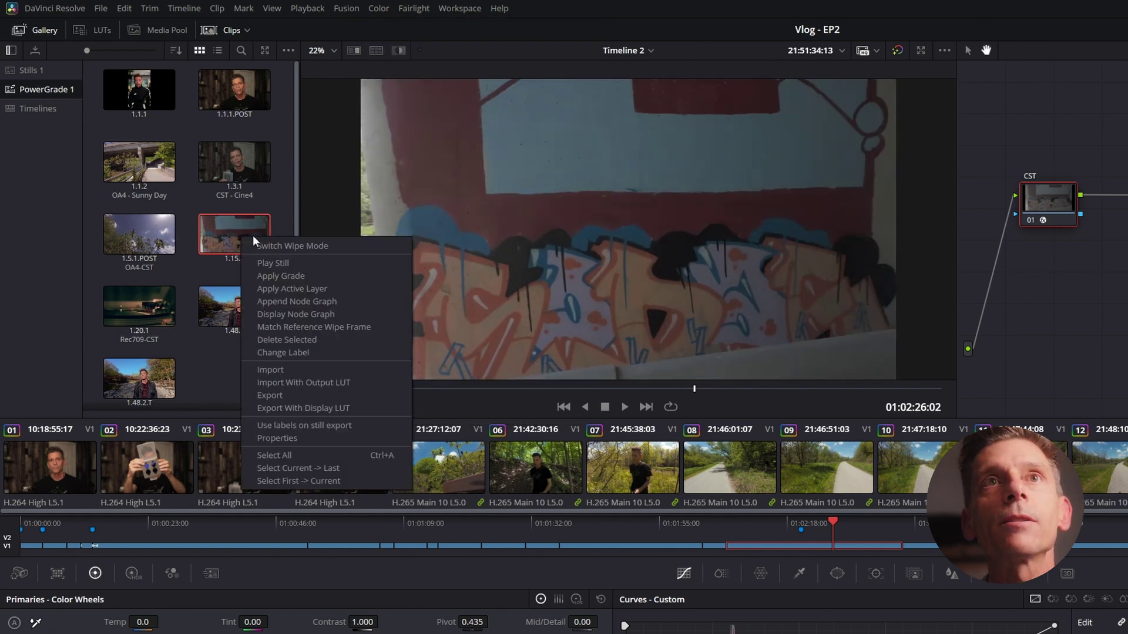
Step: Label still 1.15.1 'Red709 CST'
{"action": "left_click", "coordinate": [300, 353]}
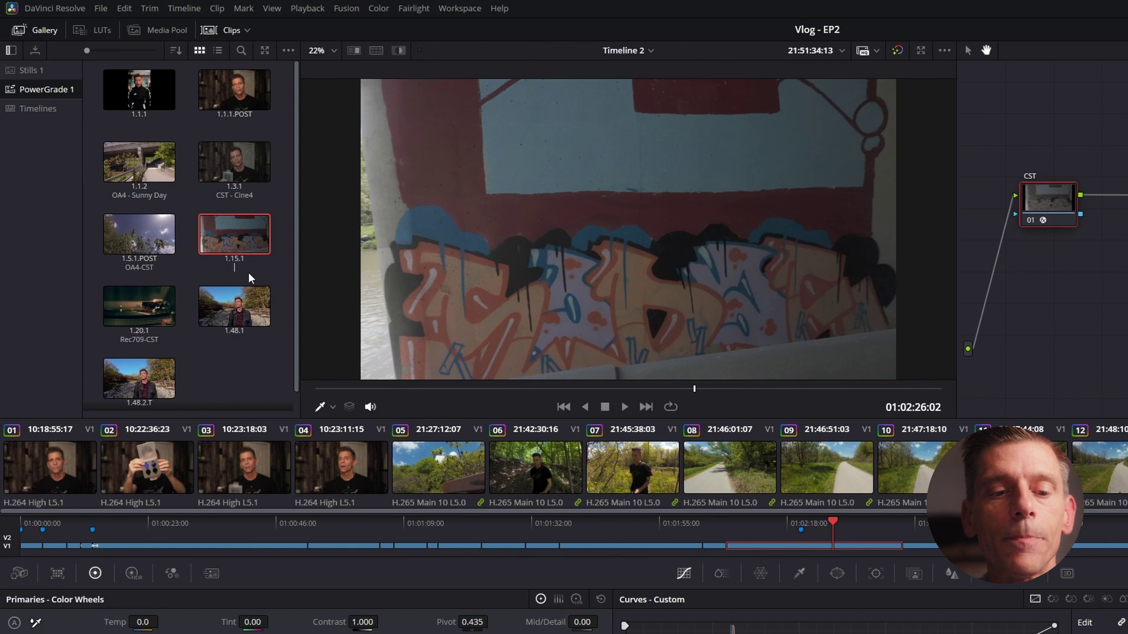
{"action": "type", "text": "Red"}
{"action": "type", "text": "709"}
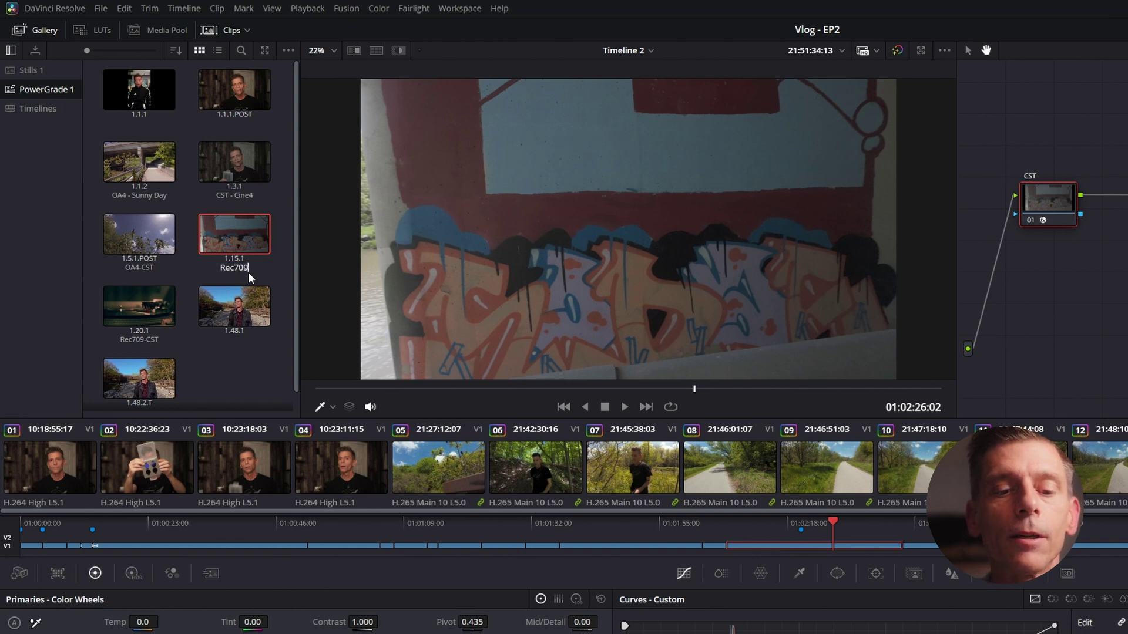
{"action": "type", "text": " CST"}
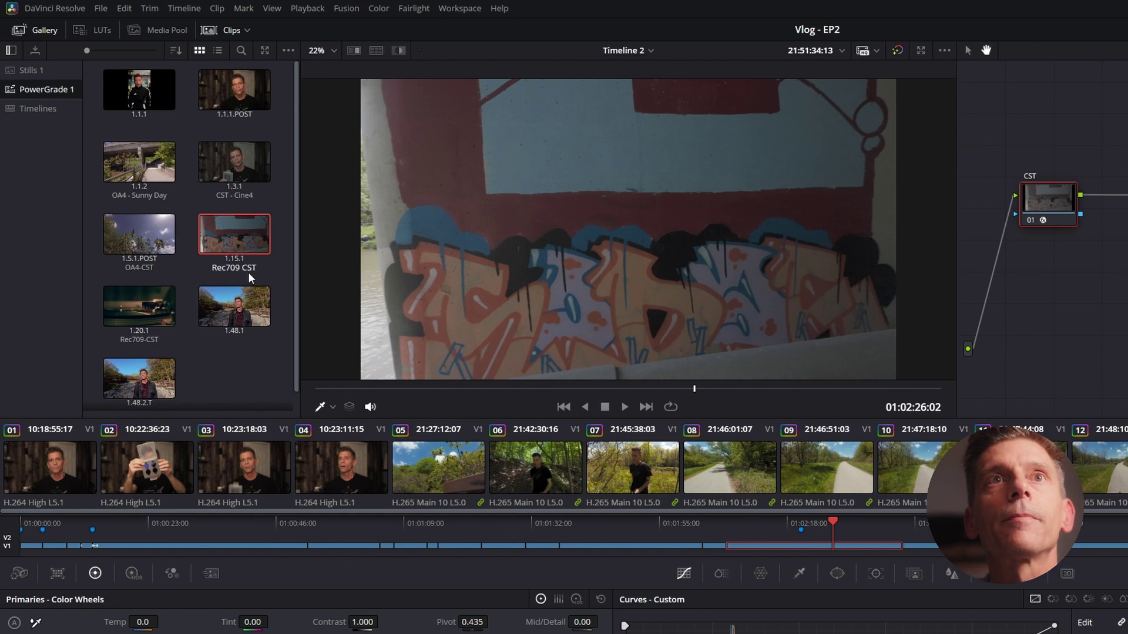
{"action": "key", "text": "Return"}
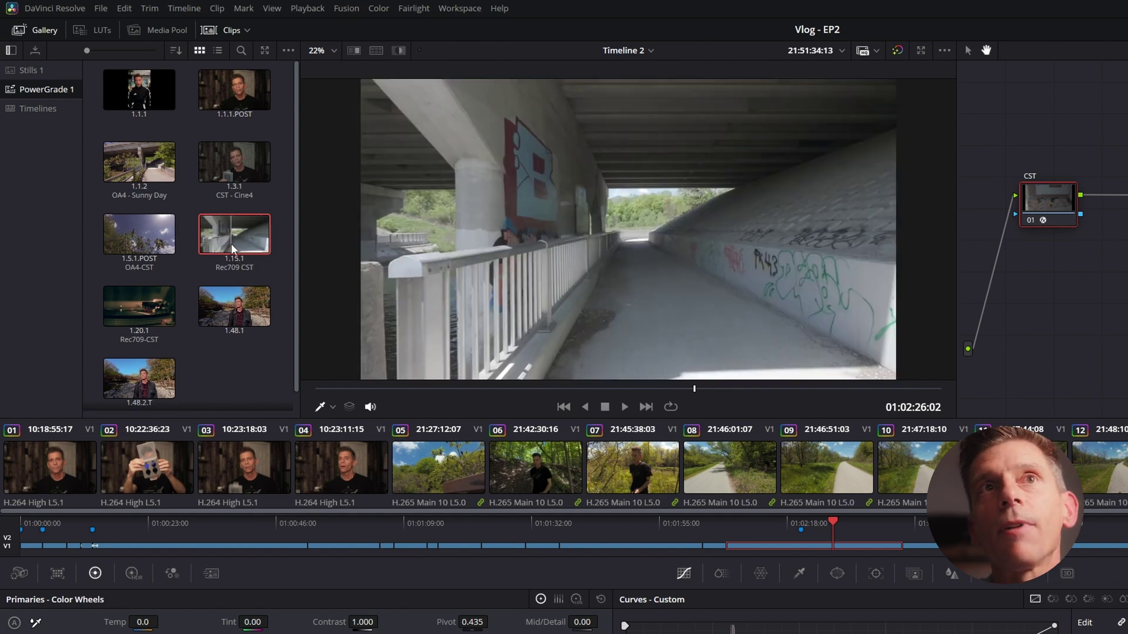
Step: Relabel the still to 'AO4 CST' by replacing its first part with 'AO4', then select timeline clip 01
{"action": "right_click", "coordinate": [232, 250]}
{"action": "left_click", "coordinate": [270, 363]}
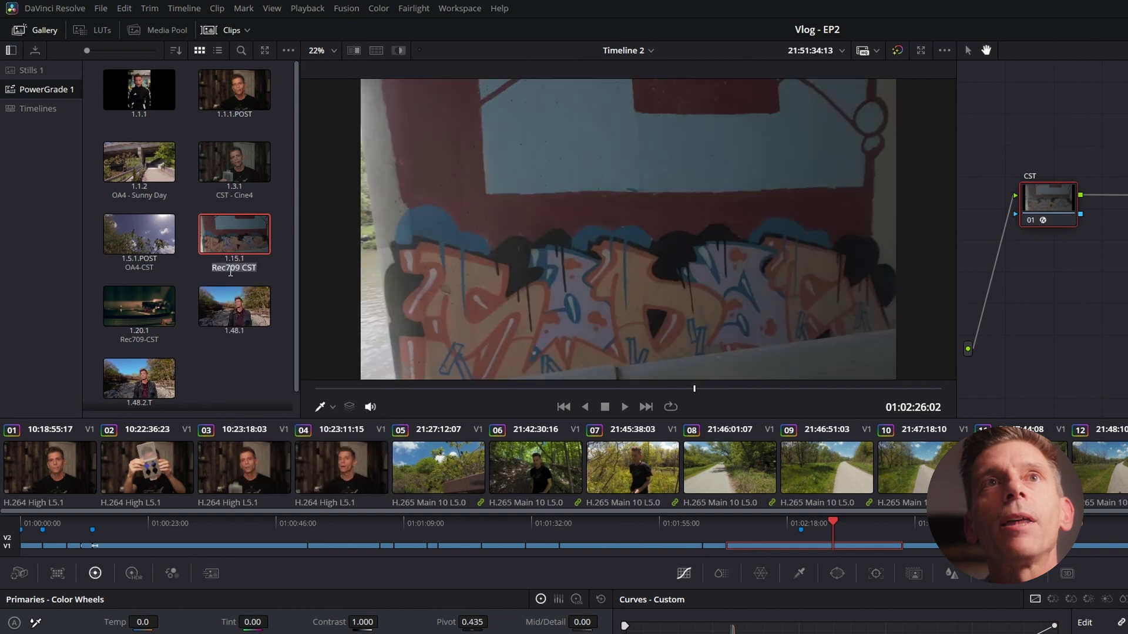
{"action": "left_click", "coordinate": [235, 269]}
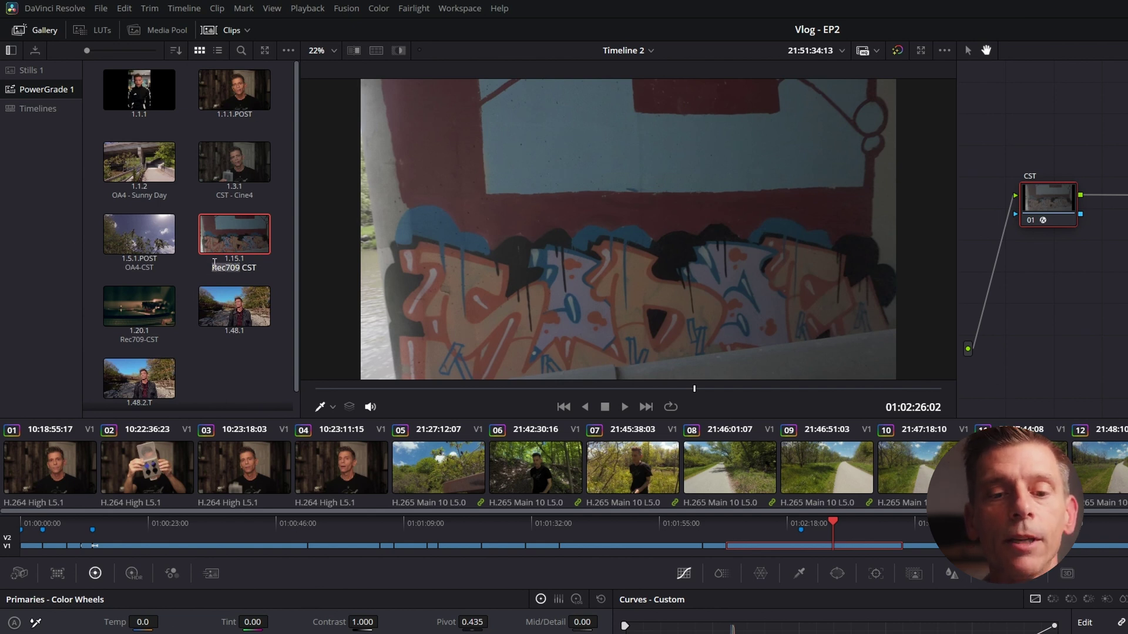
{"action": "type", "text": "AO4"}
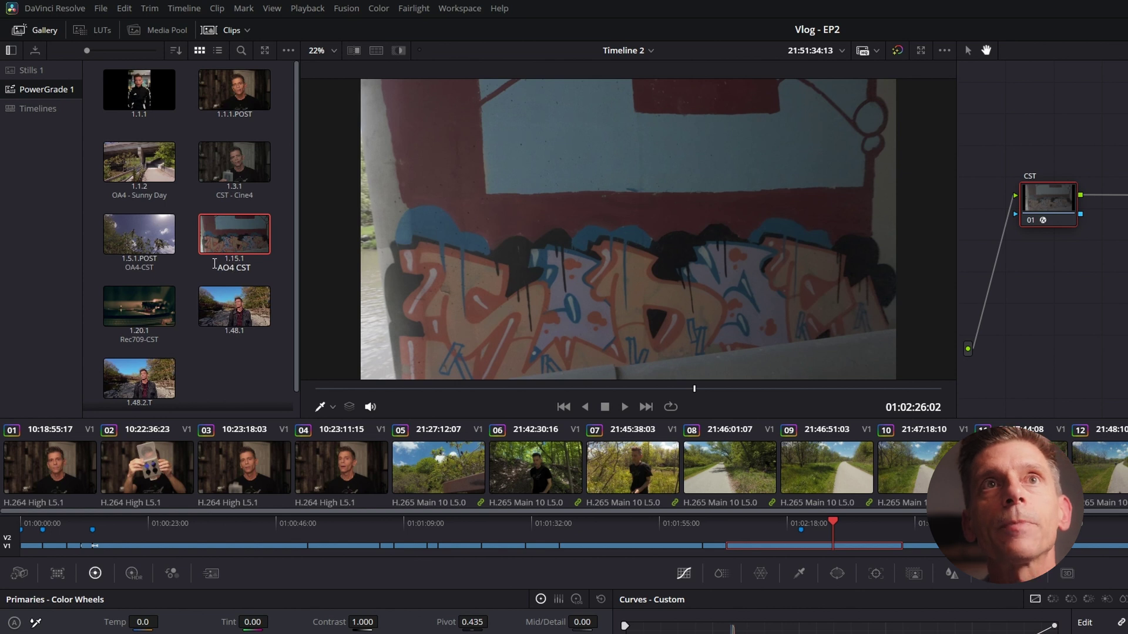
{"action": "key", "text": "Return"}
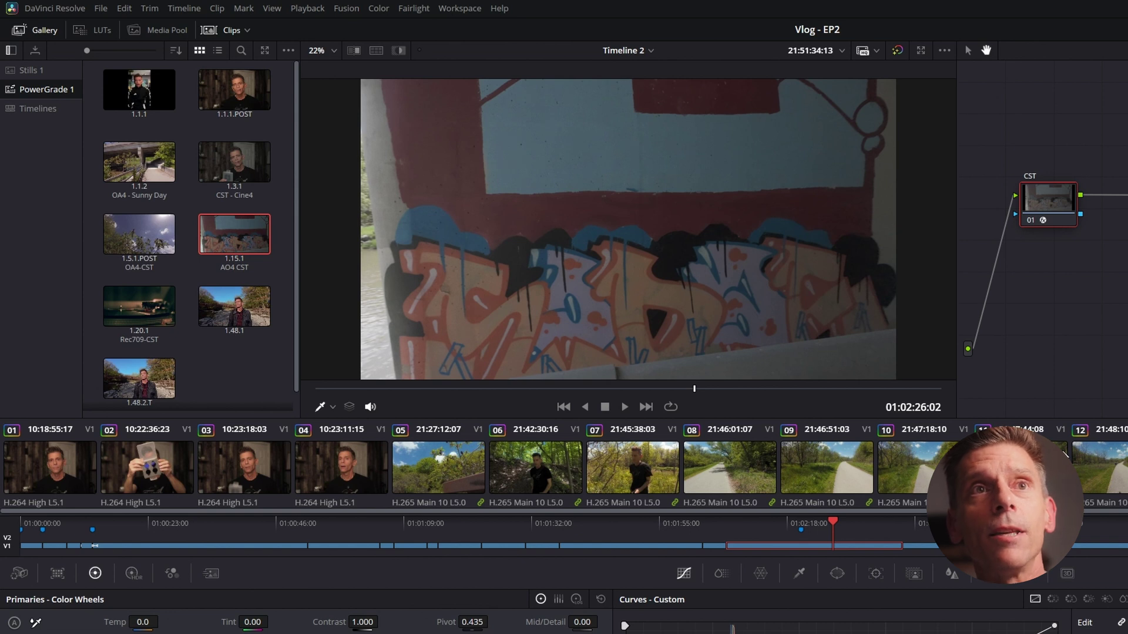
{"action": "left_click", "coordinate": [51, 470]}
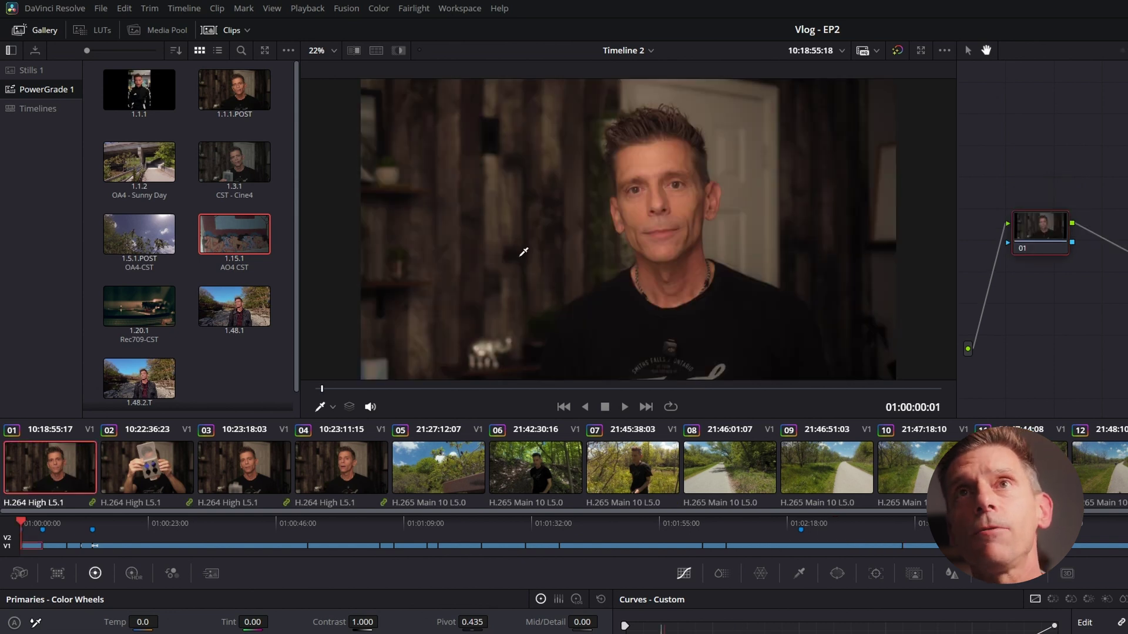